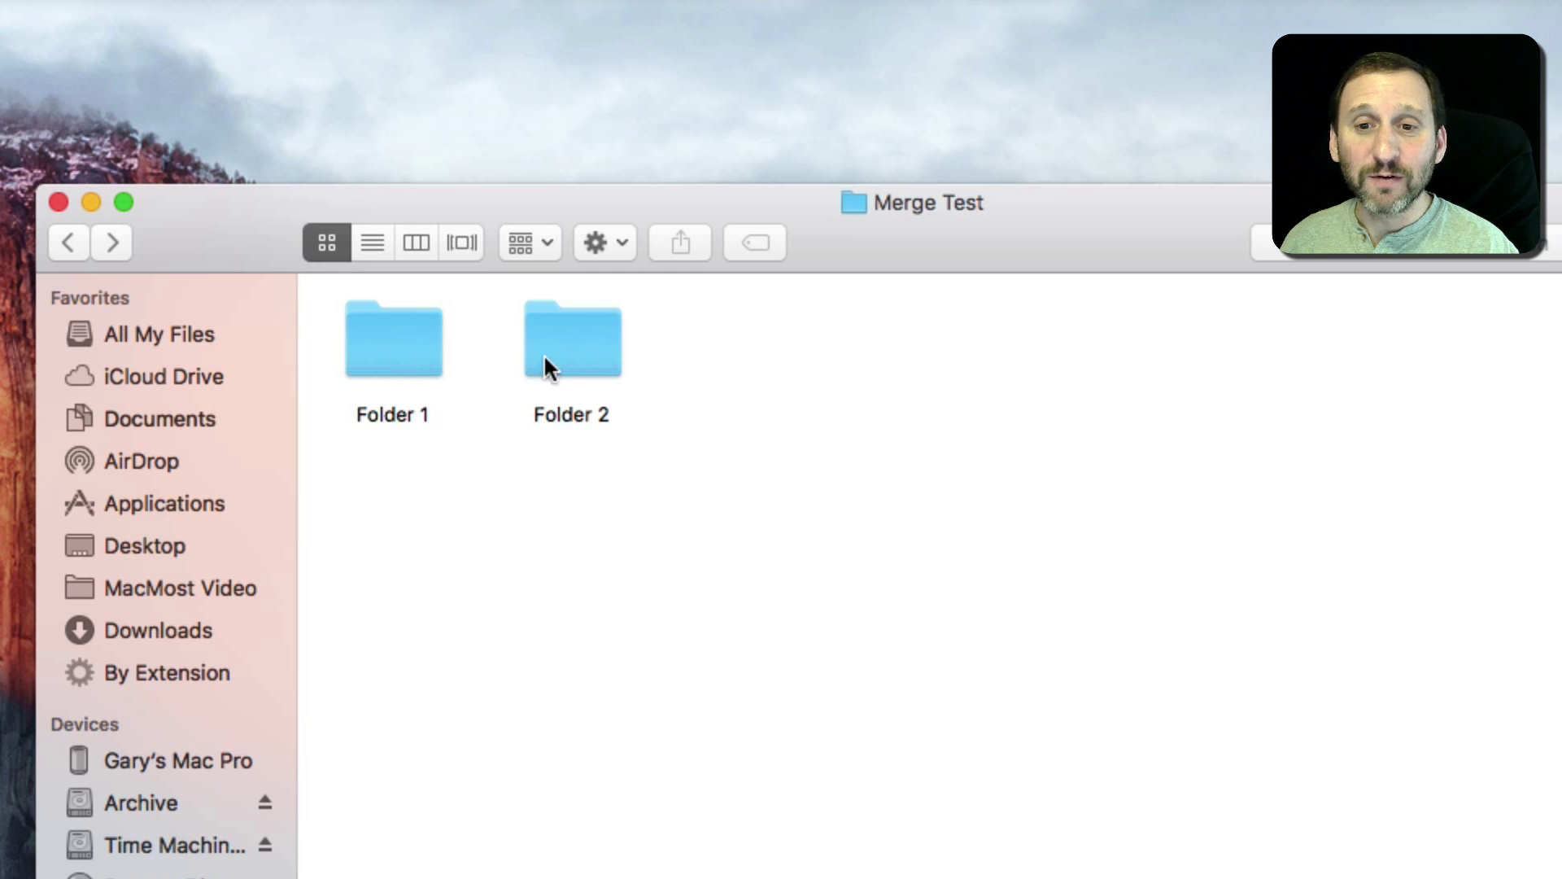
Show the Merge Test folder as a list and view the files inside Folder 1 and Folder 2.
left_click(375, 239)
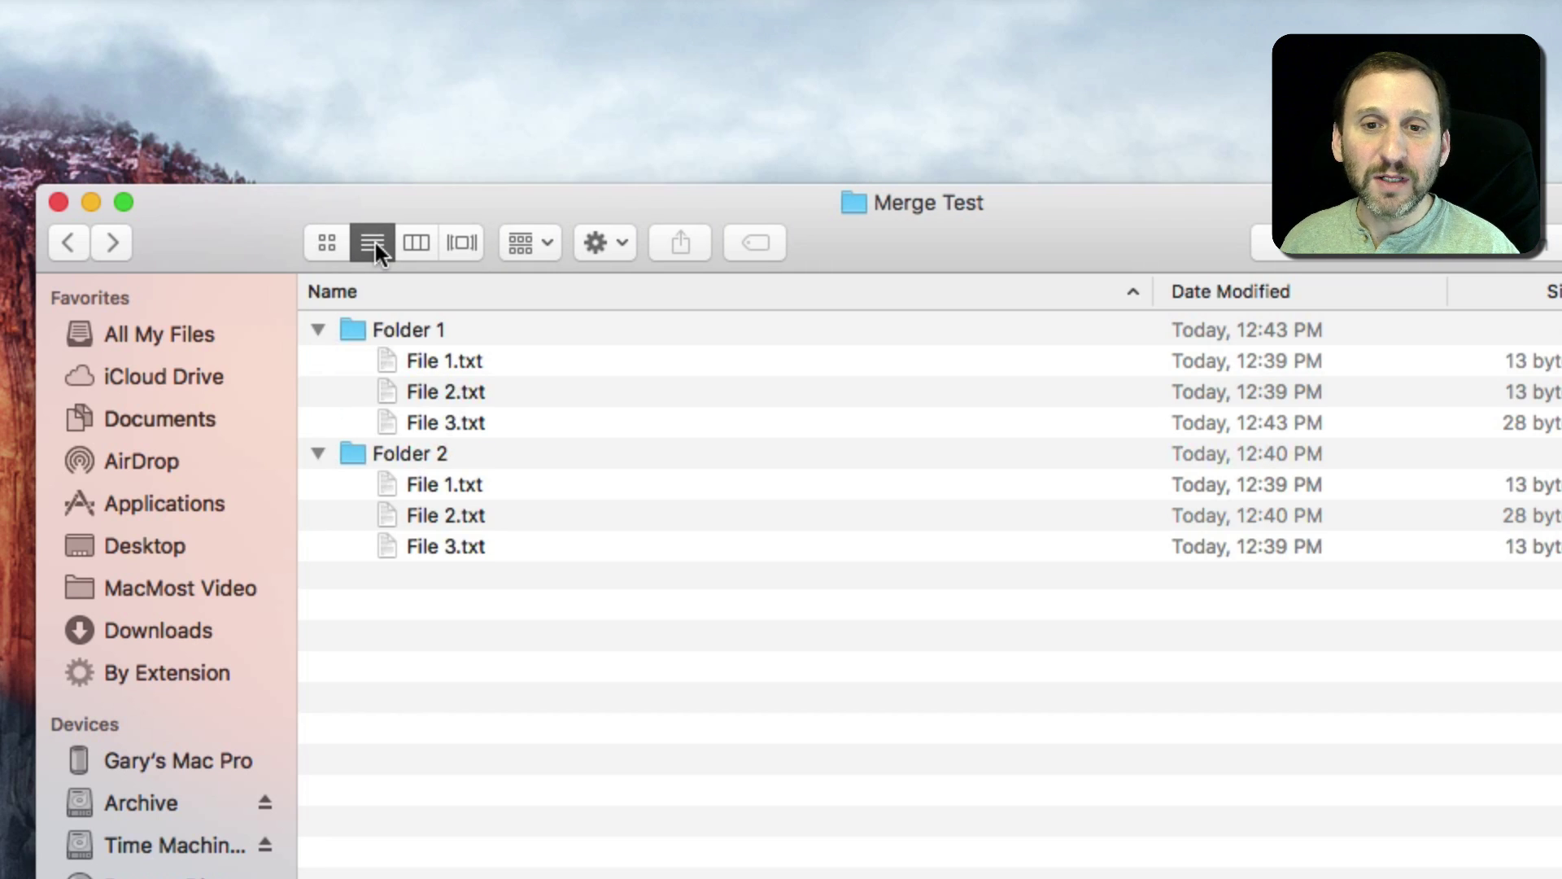
left_click(319, 328)
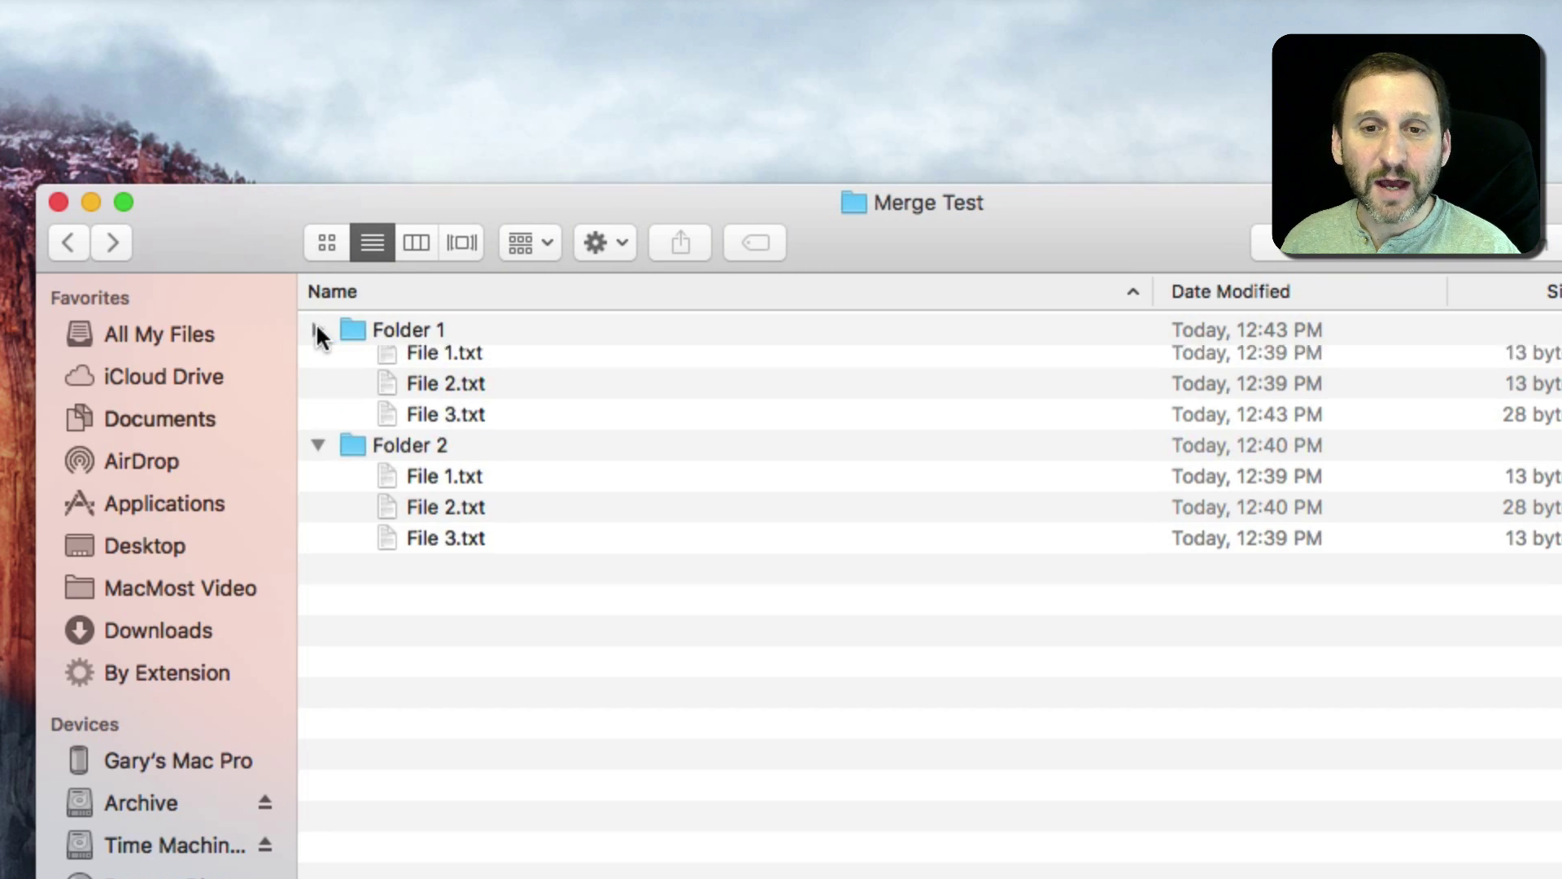
left_click(318, 329)
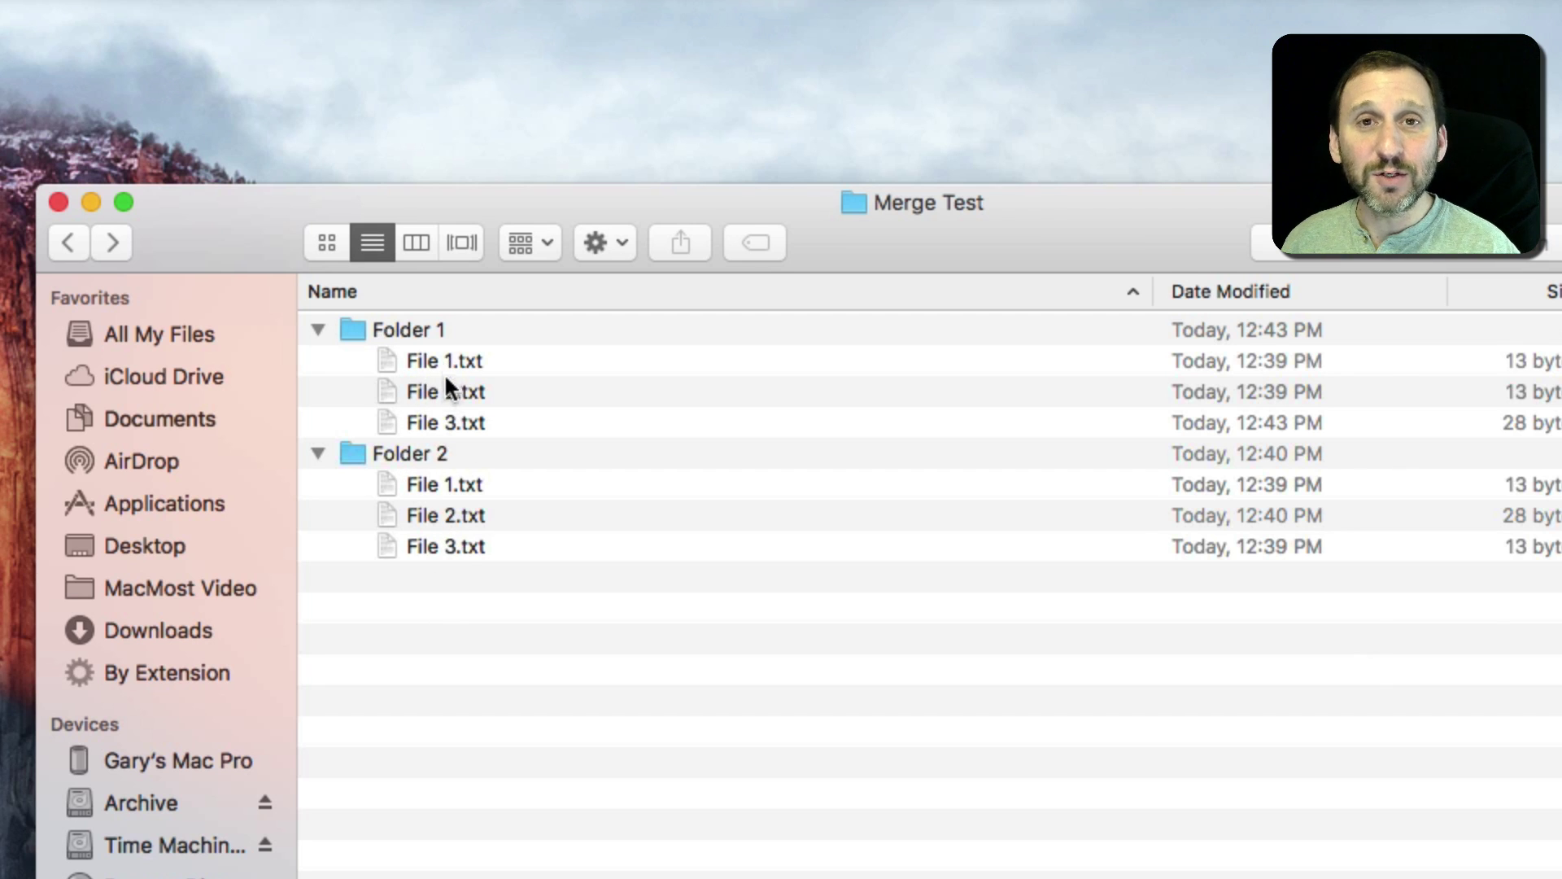
Preview File 1.txt, File 2.txt and File 3.txt in Folder 1, keeping the file list visible beside the preview.
left_click(386, 363)
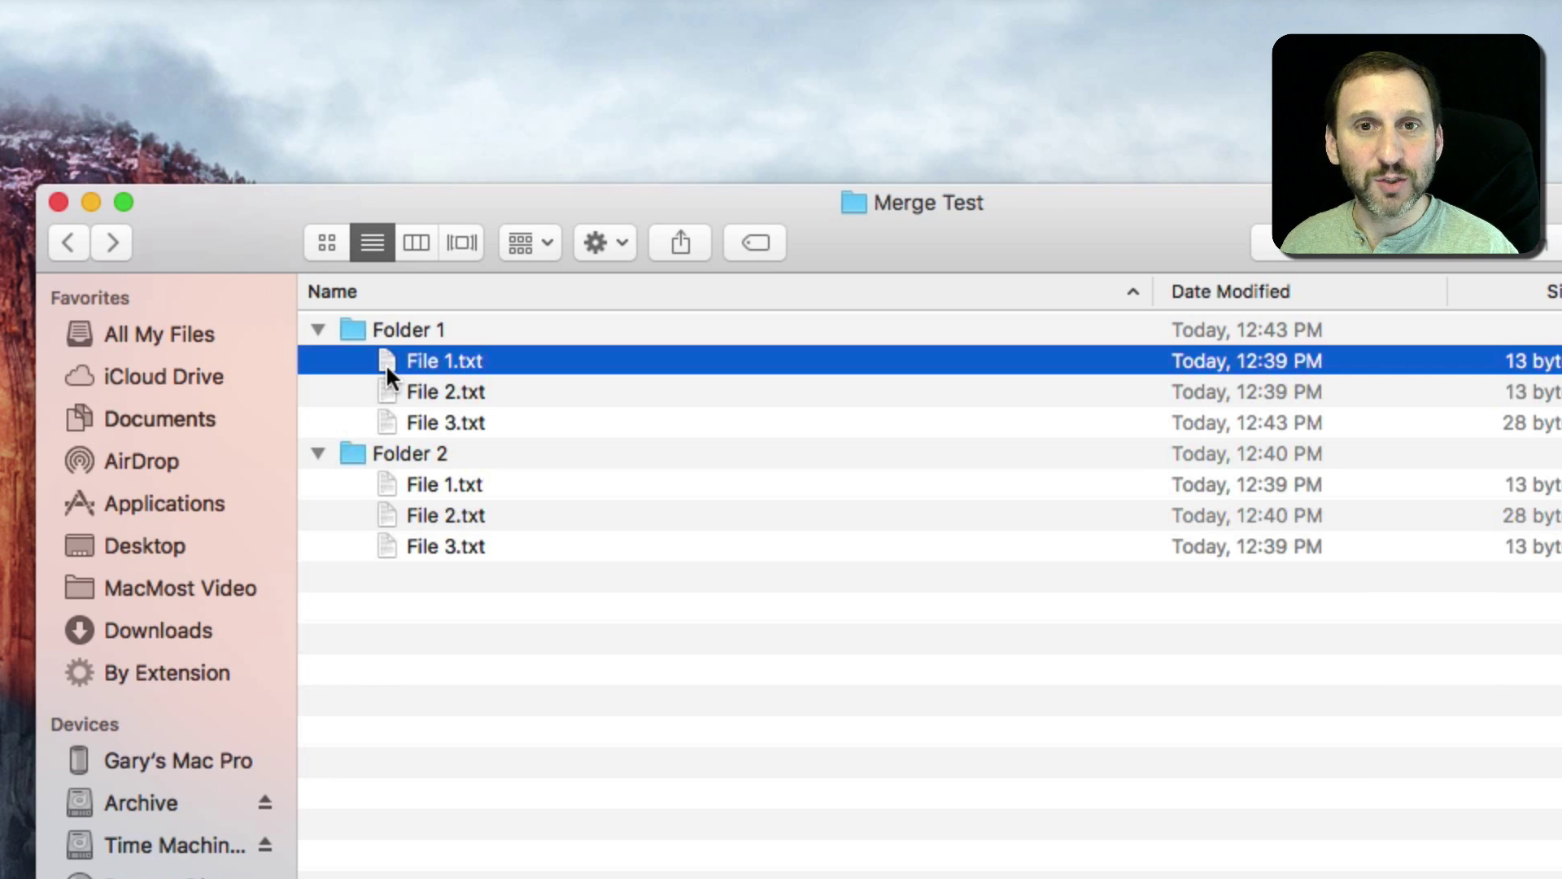
key("space")
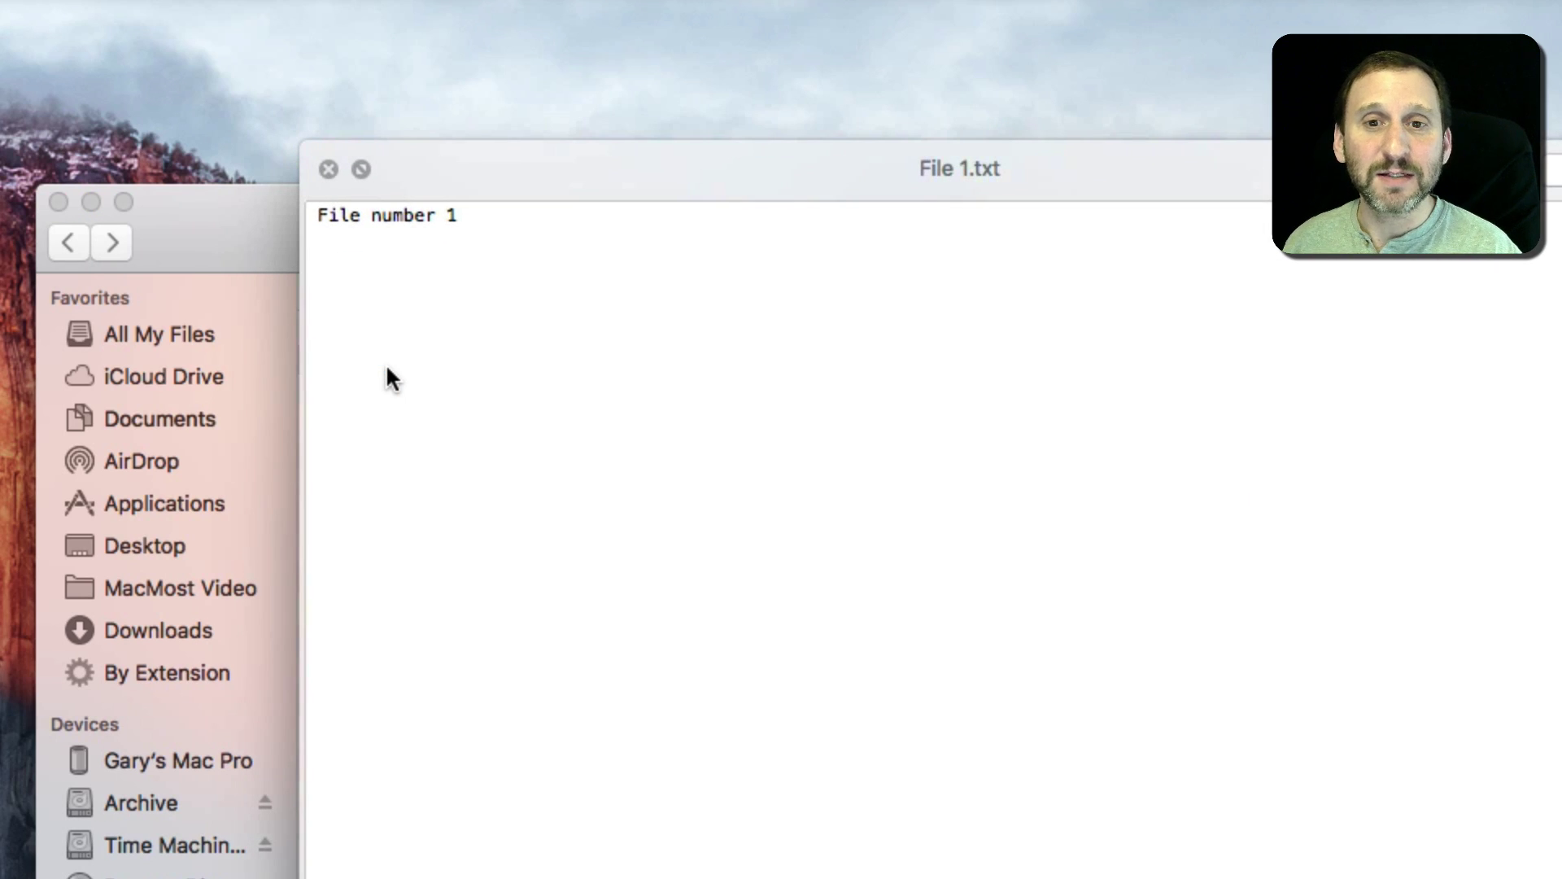
left_click_drag(496, 172, 834, 194)
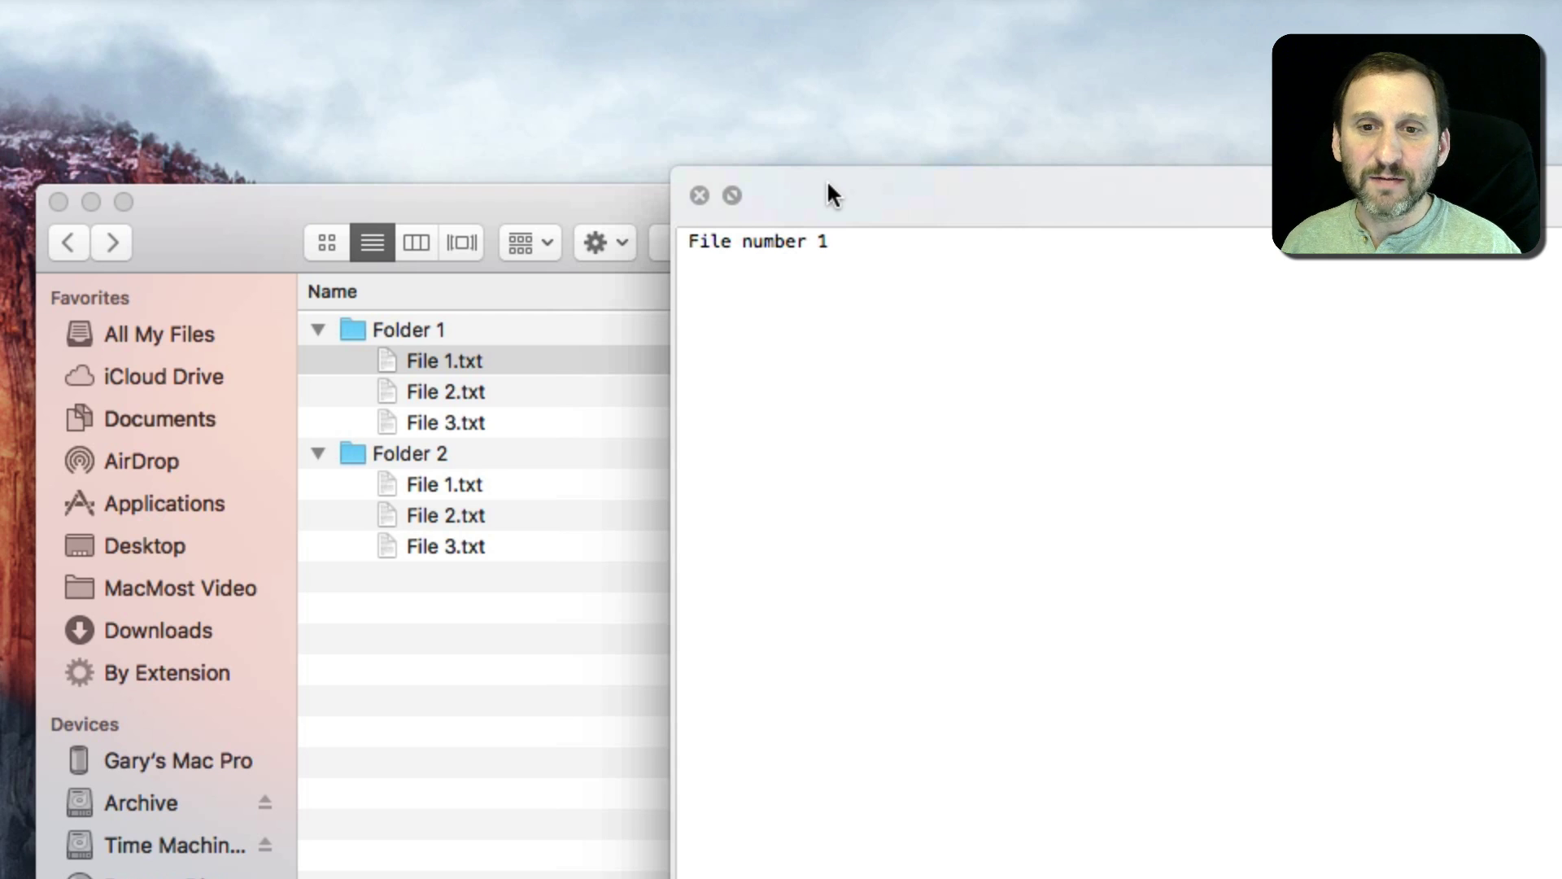
key("Down")
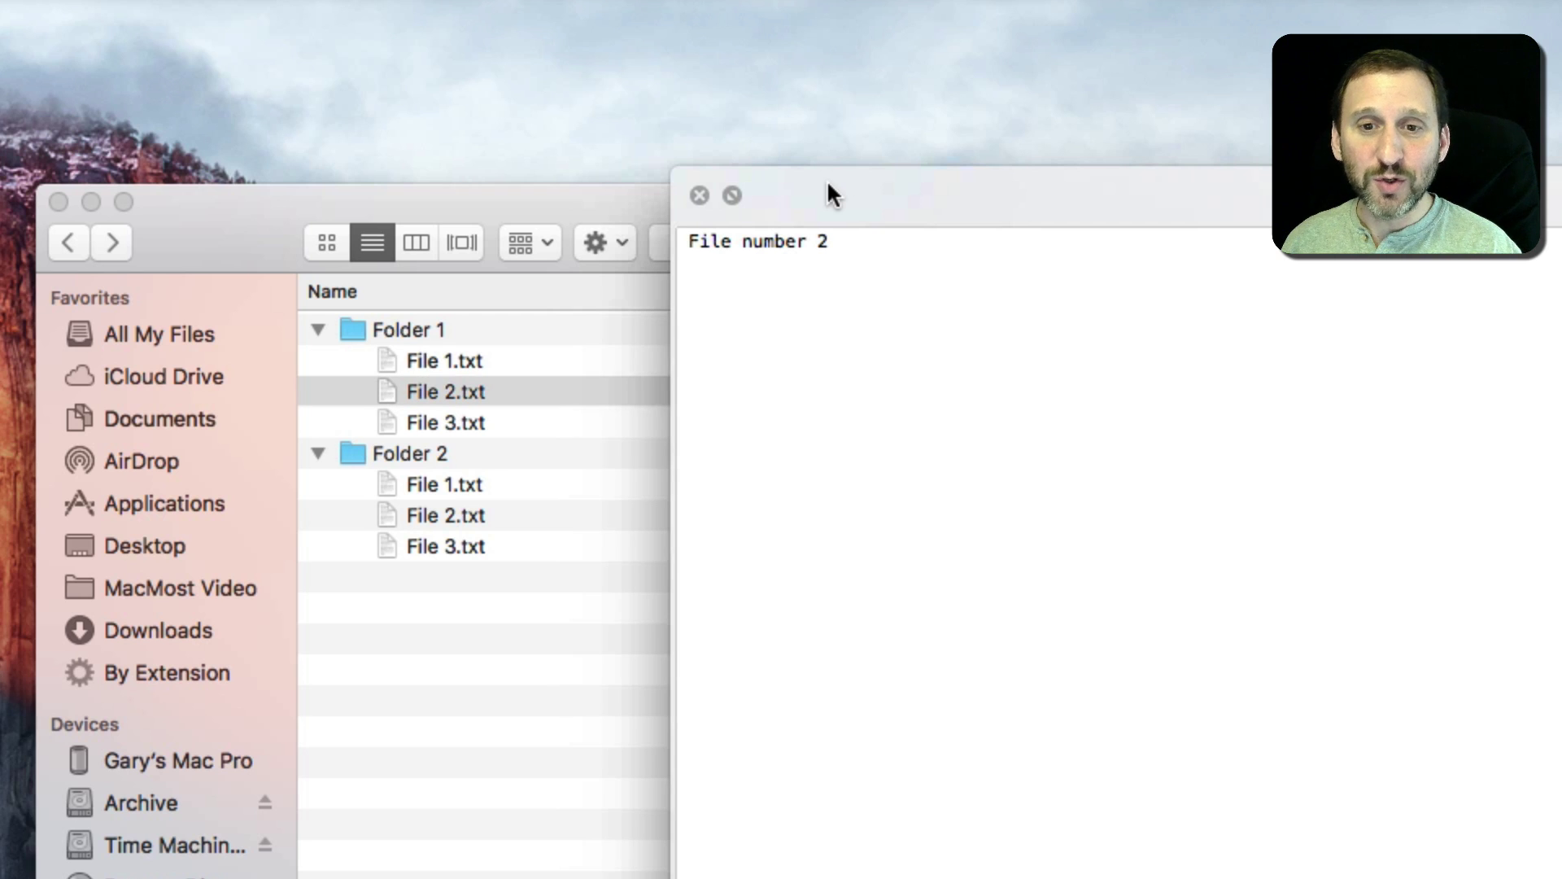
key("Down")
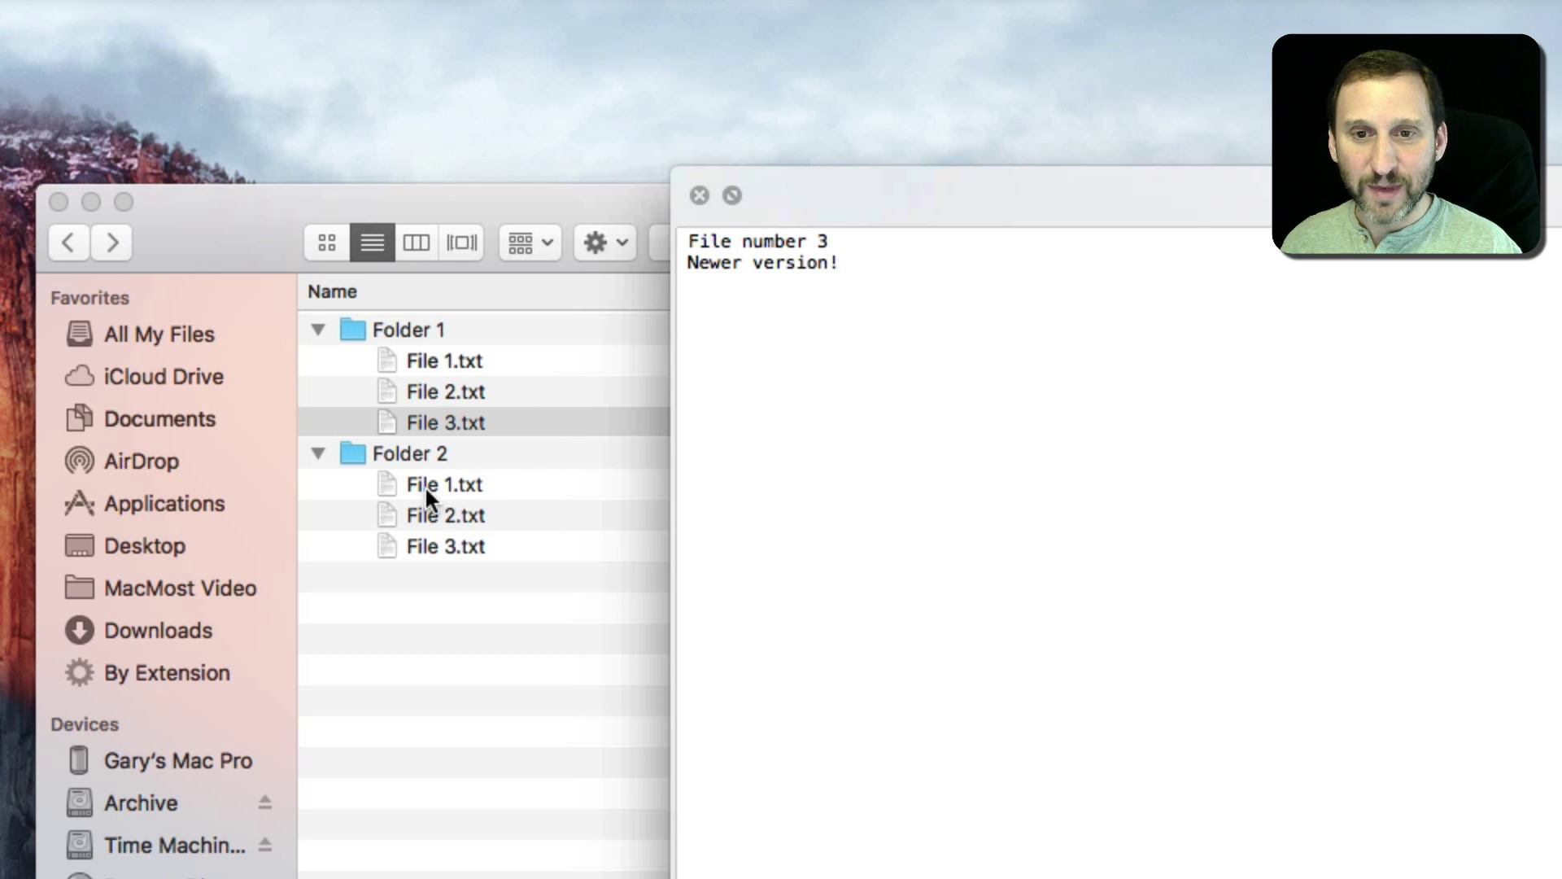
Preview File 1.txt, File 2.txt and File 3.txt in Folder 2, finishing with the preview closed and nothing selected.
key("Down")
key("Down")
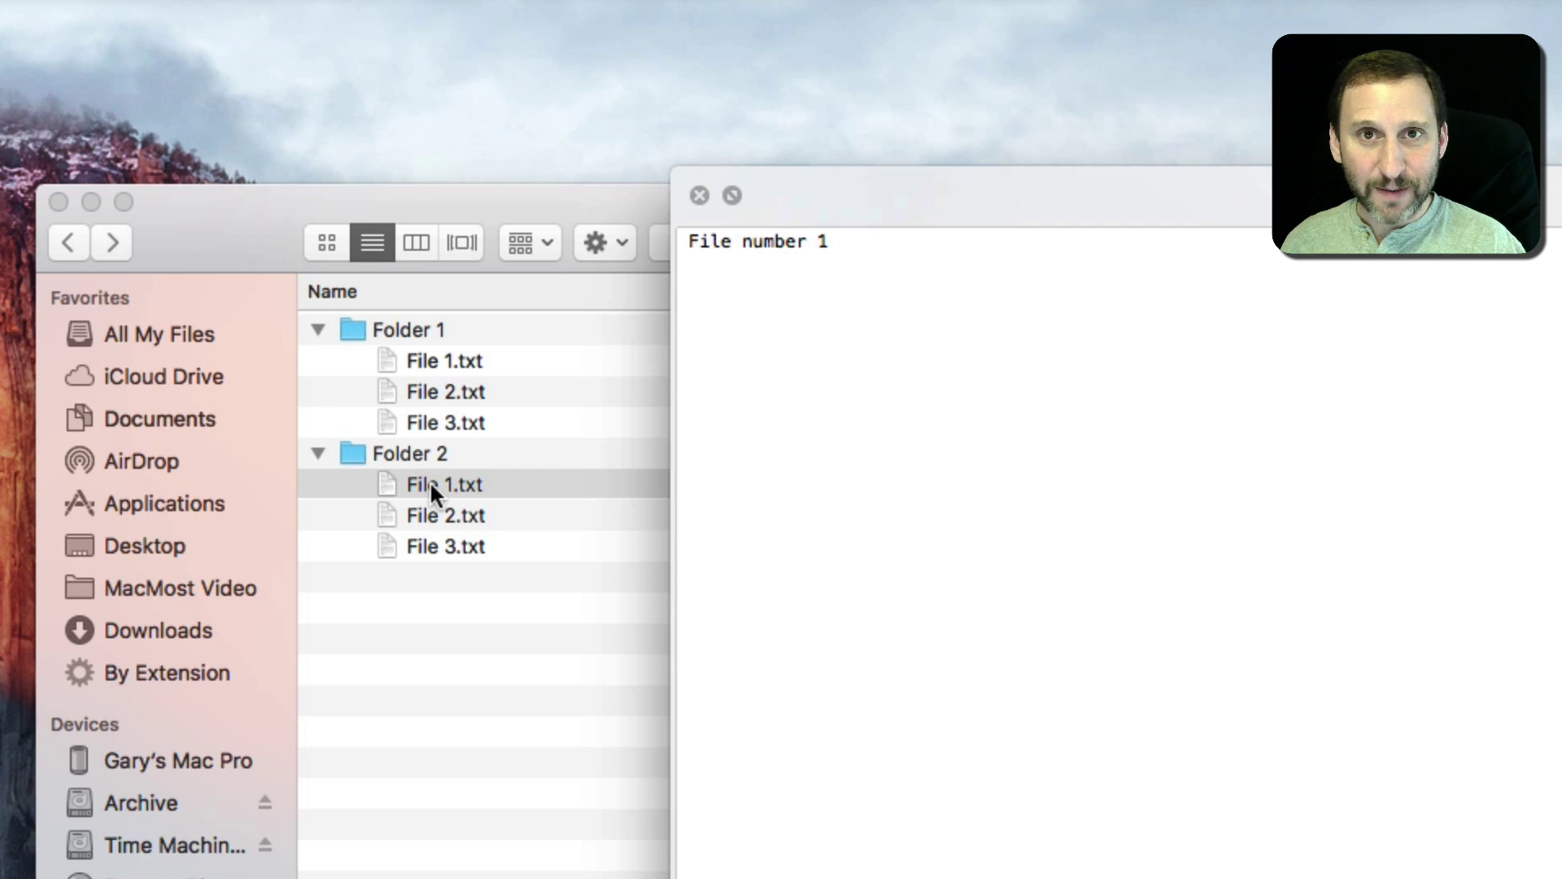
key("Down")
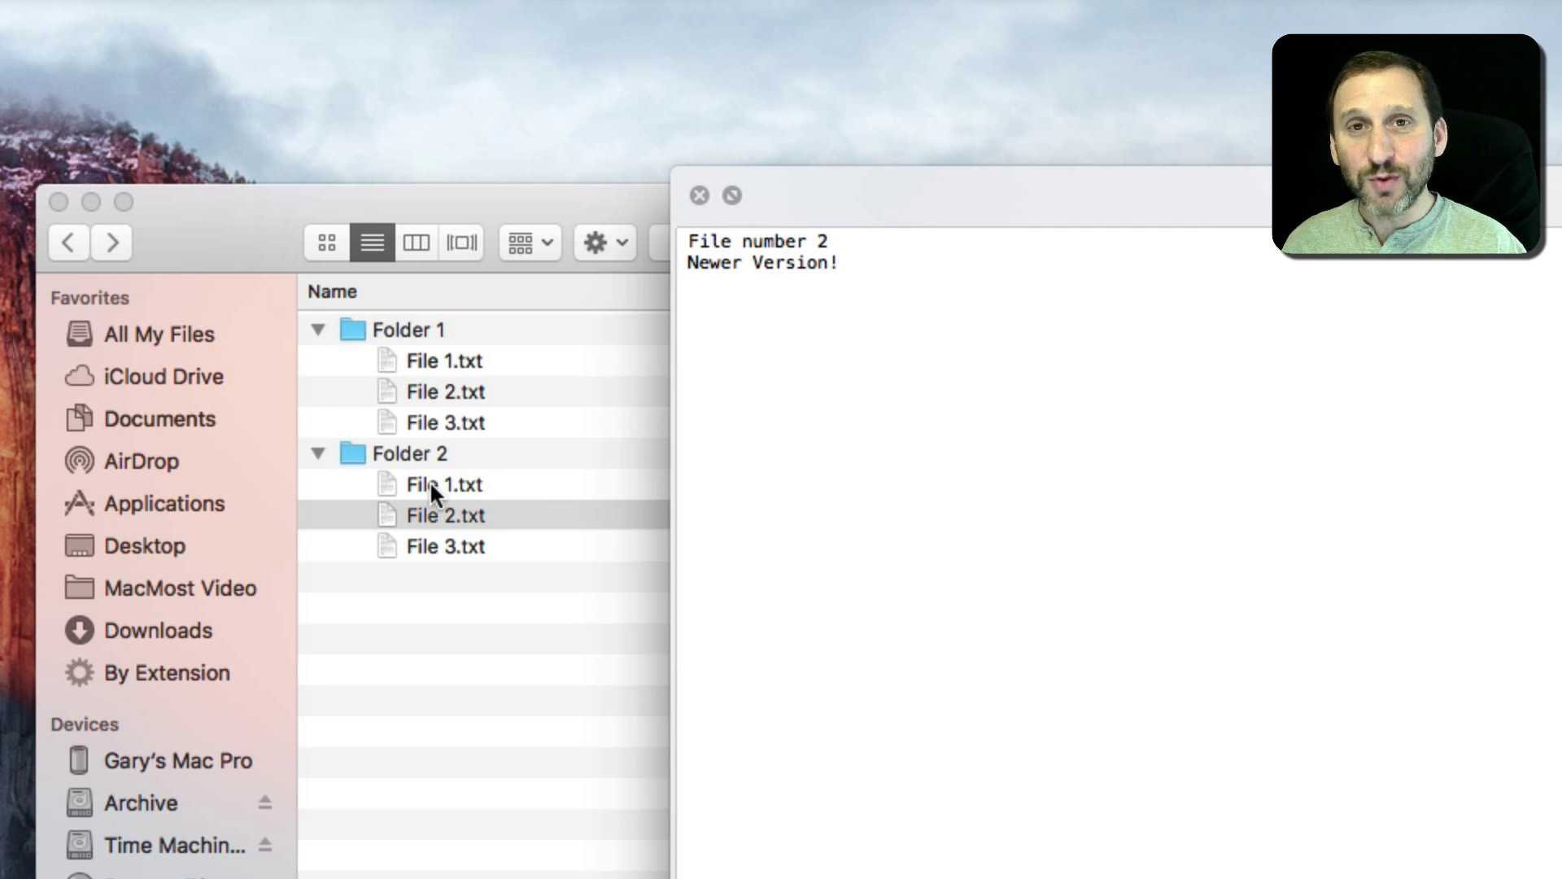
key("Down")
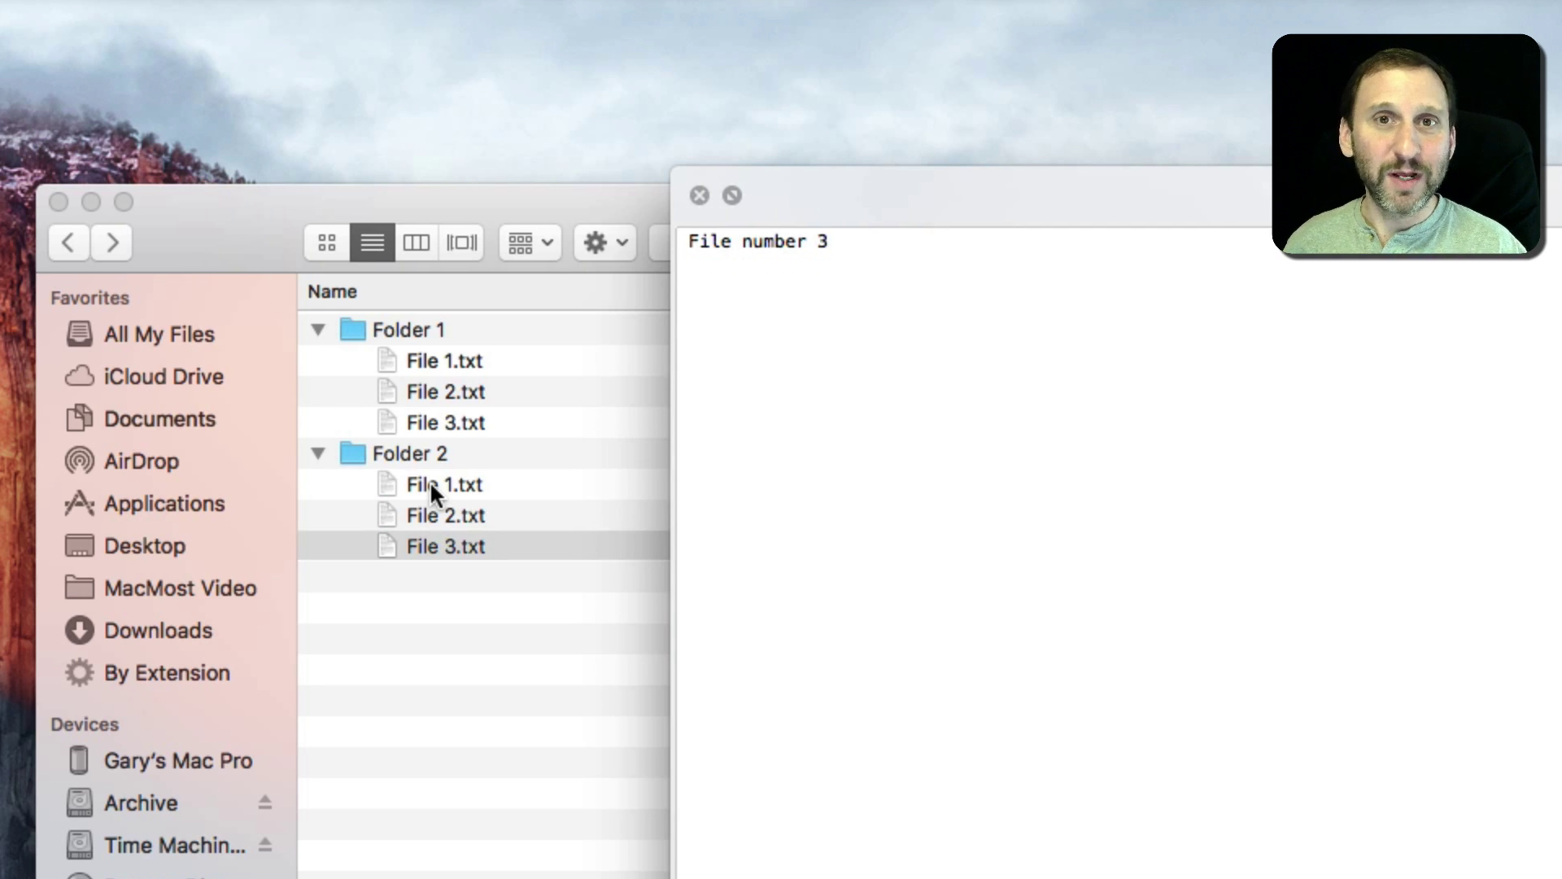
left_click(700, 196)
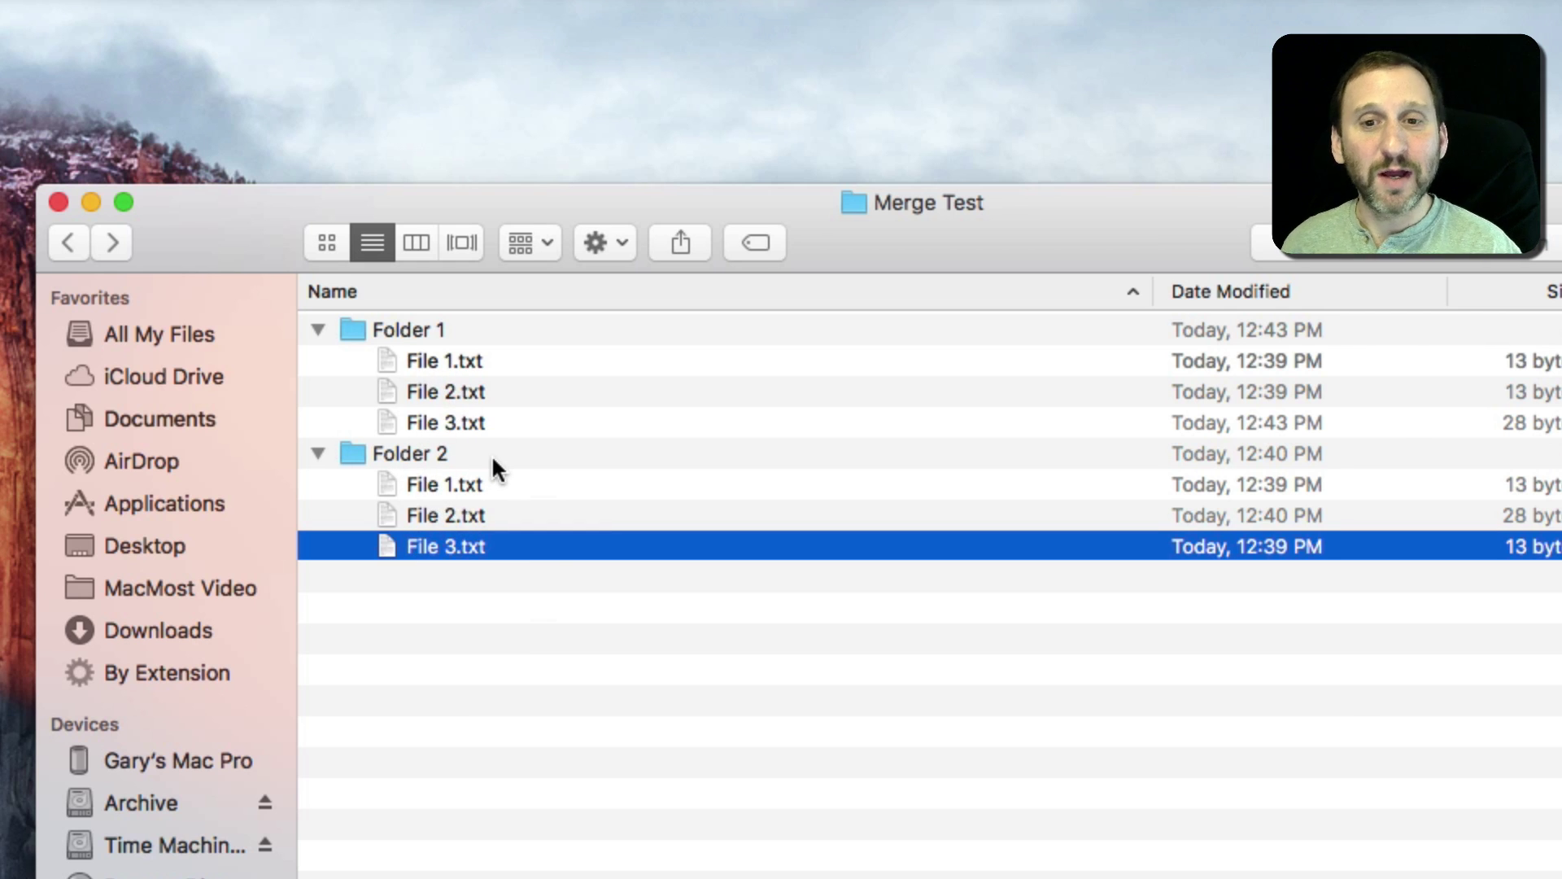
left_click(466, 594)
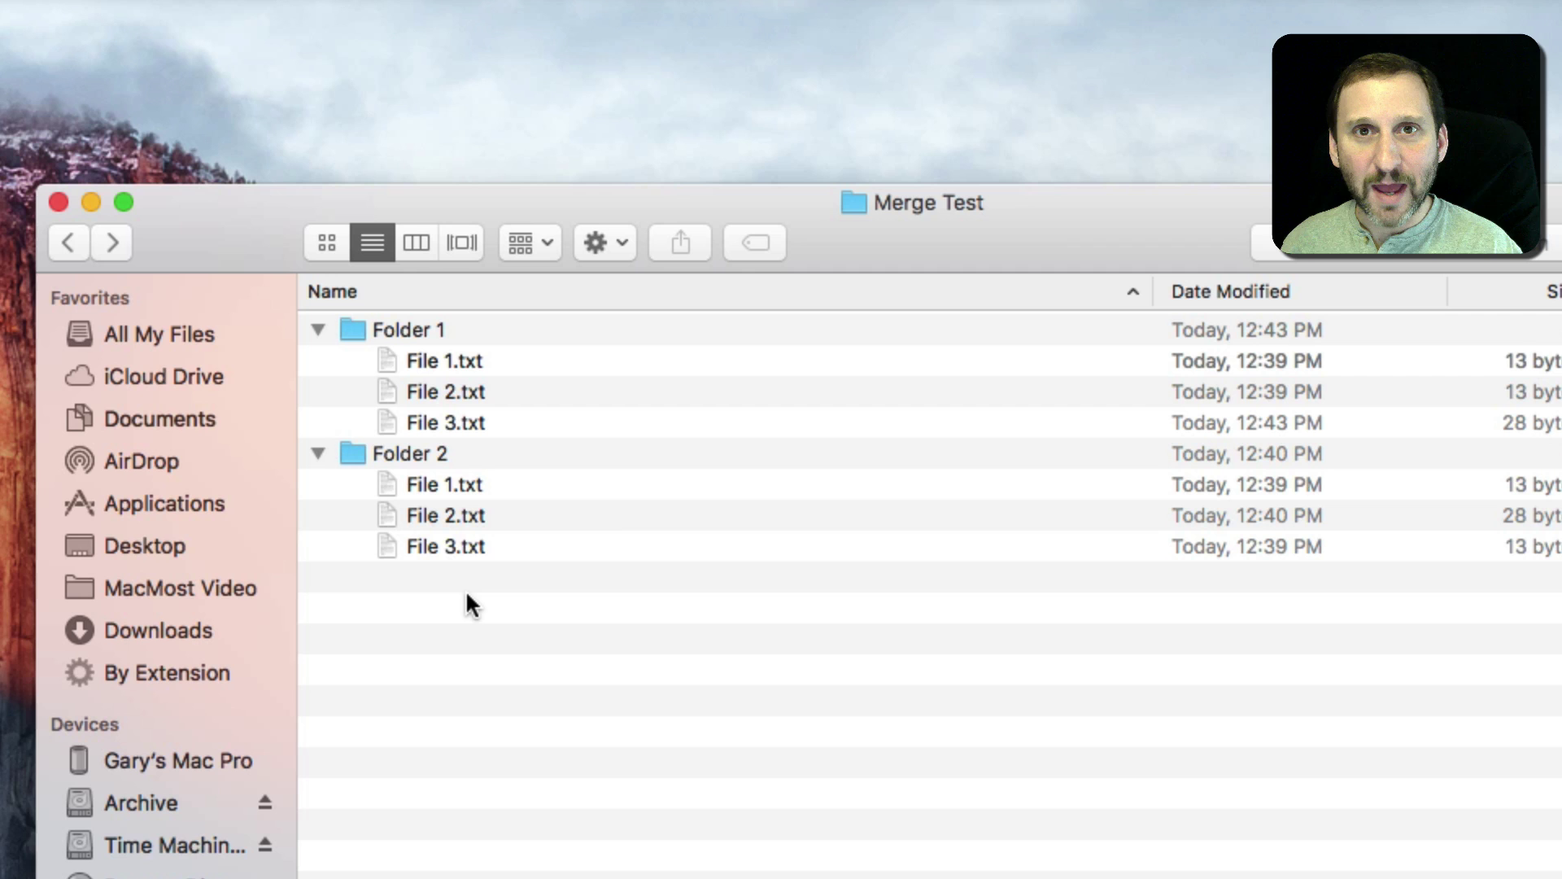
left_click_drag(465, 589, 418, 508)
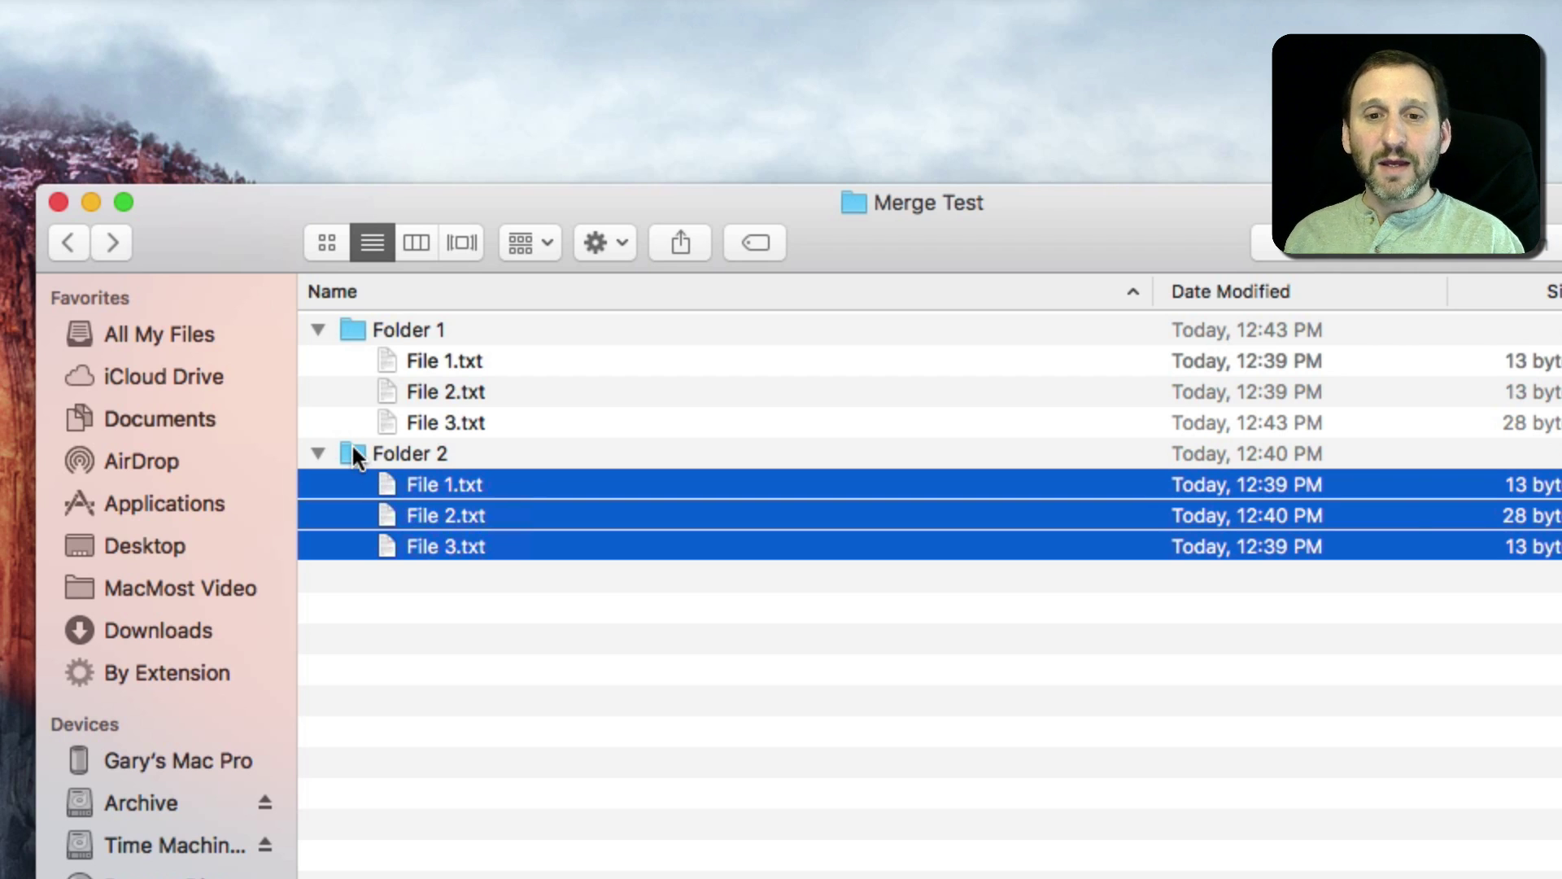
mouse_move(352, 455)
left_mouse_down()
mouse_move(370, 350)
mouse_move(354, 328)
mouse_move(366, 476)
left_mouse_up()
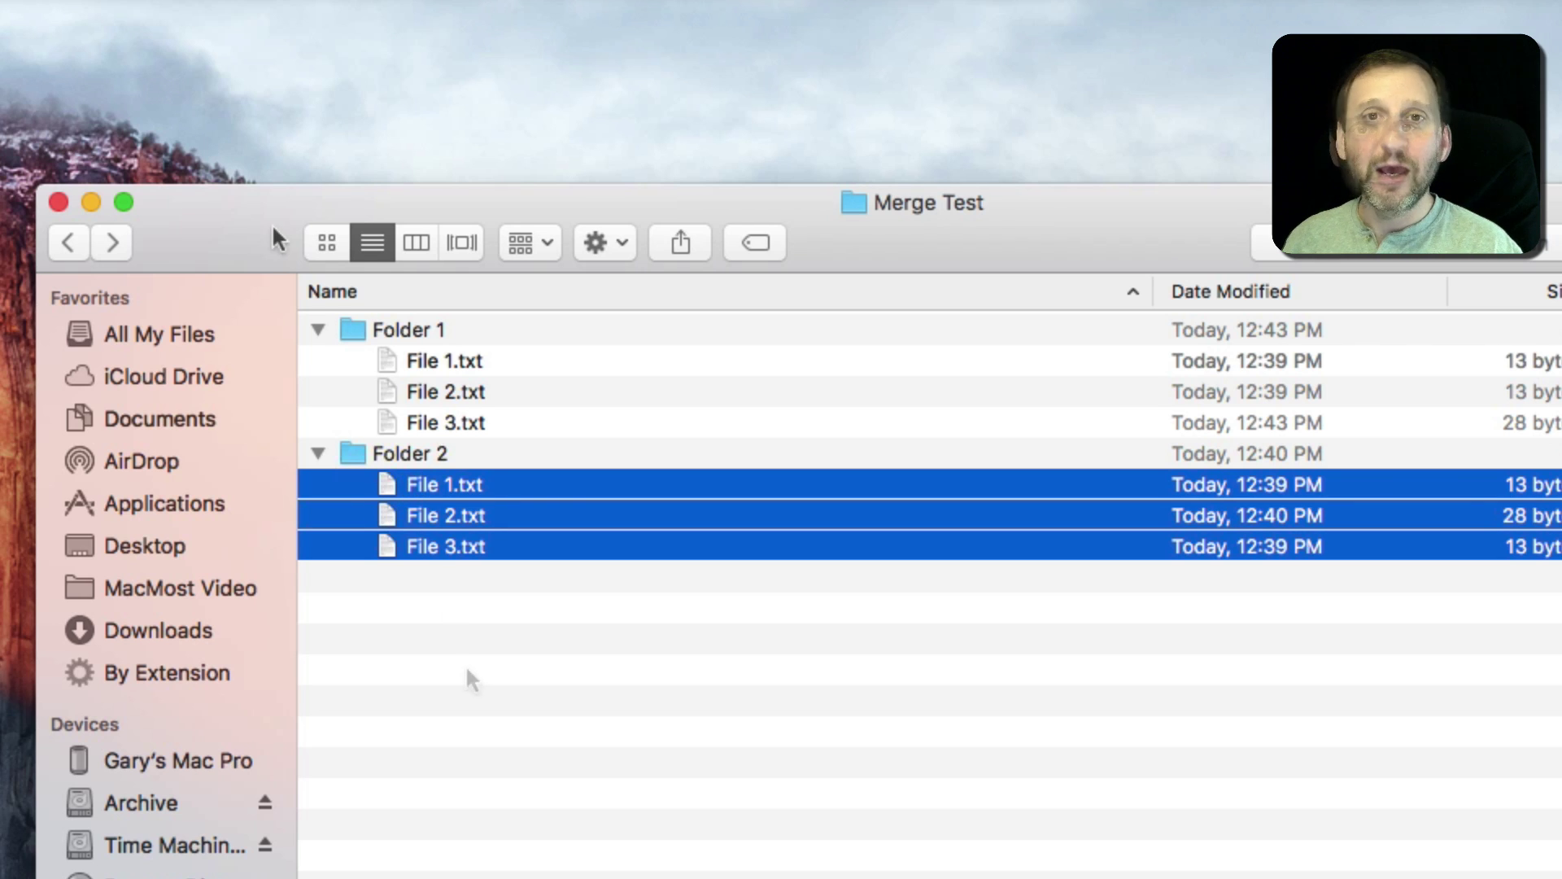
In icon view, create a folder named "Merge Folder" inside Merge Test and move Folder 1 into it.
left_click(337, 247)
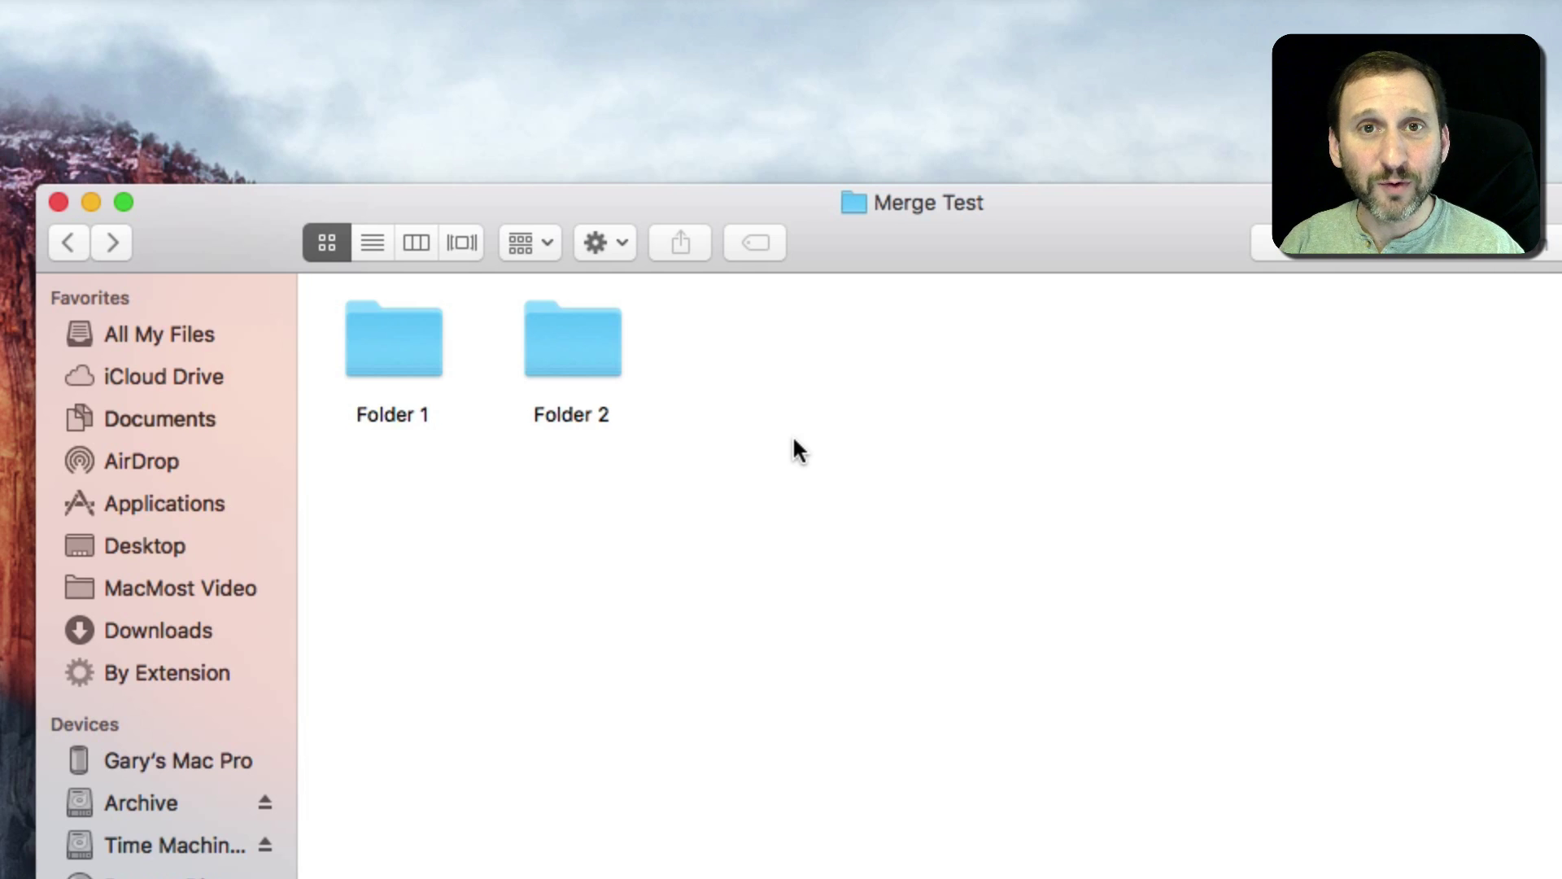
key("super+shift+n")
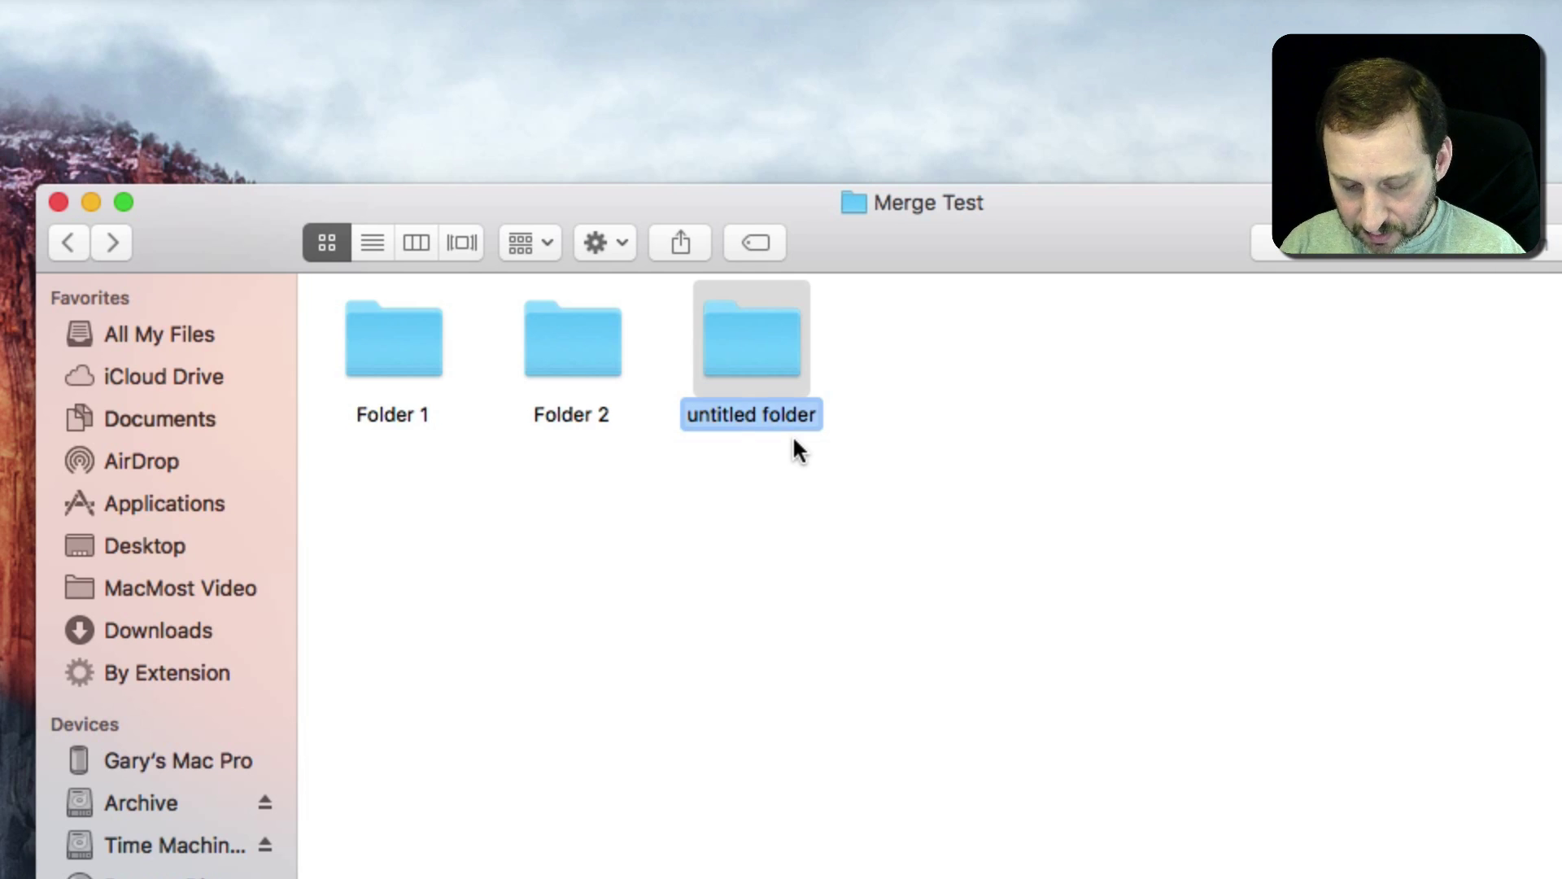
type("Merge Folder")
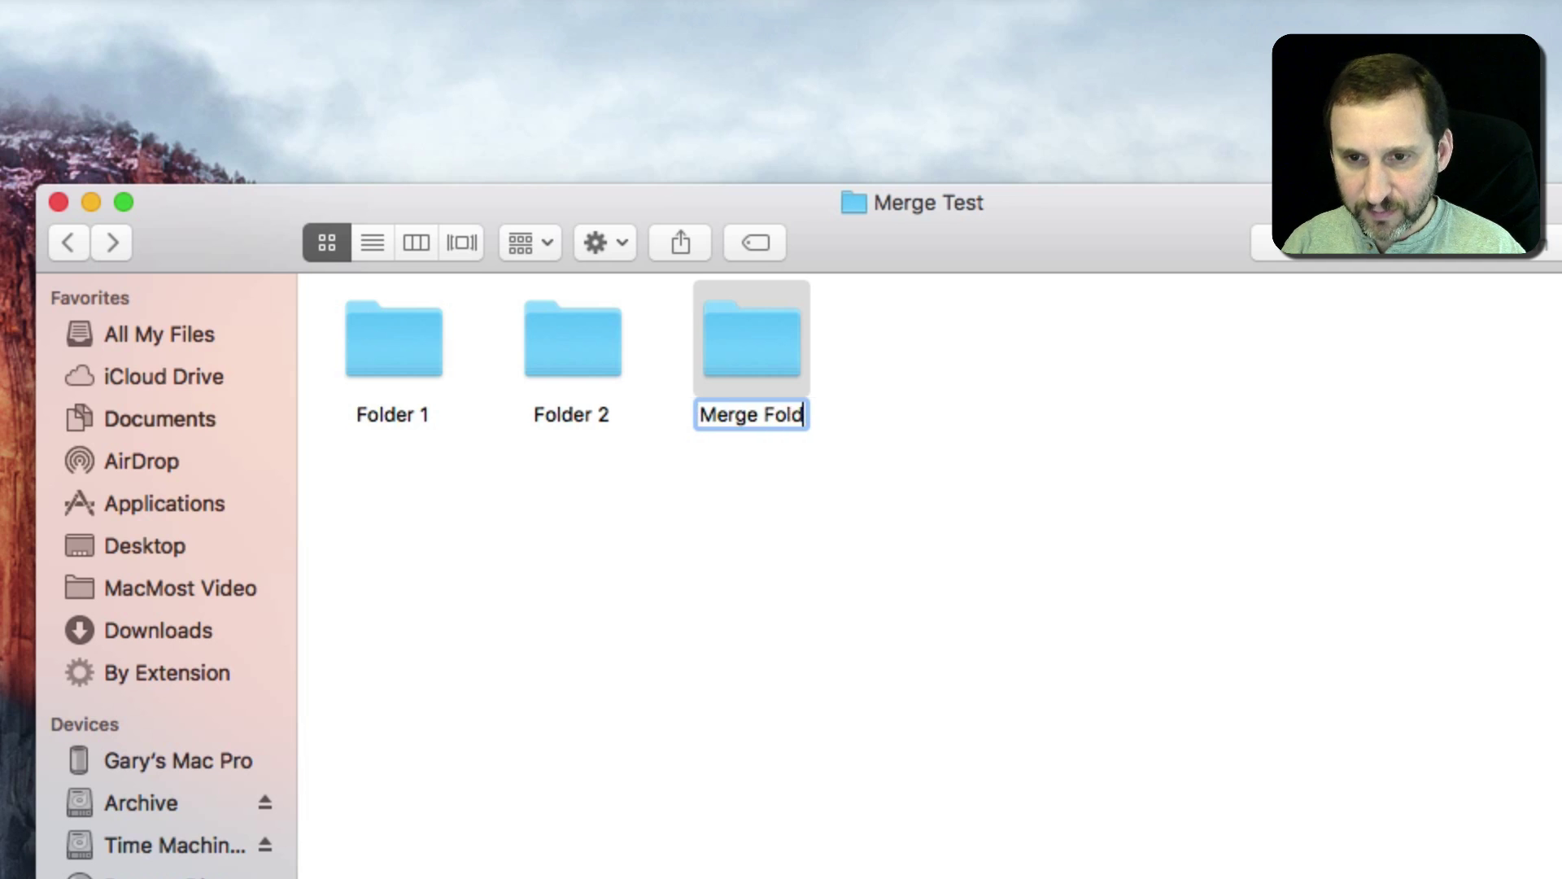
key("Return")
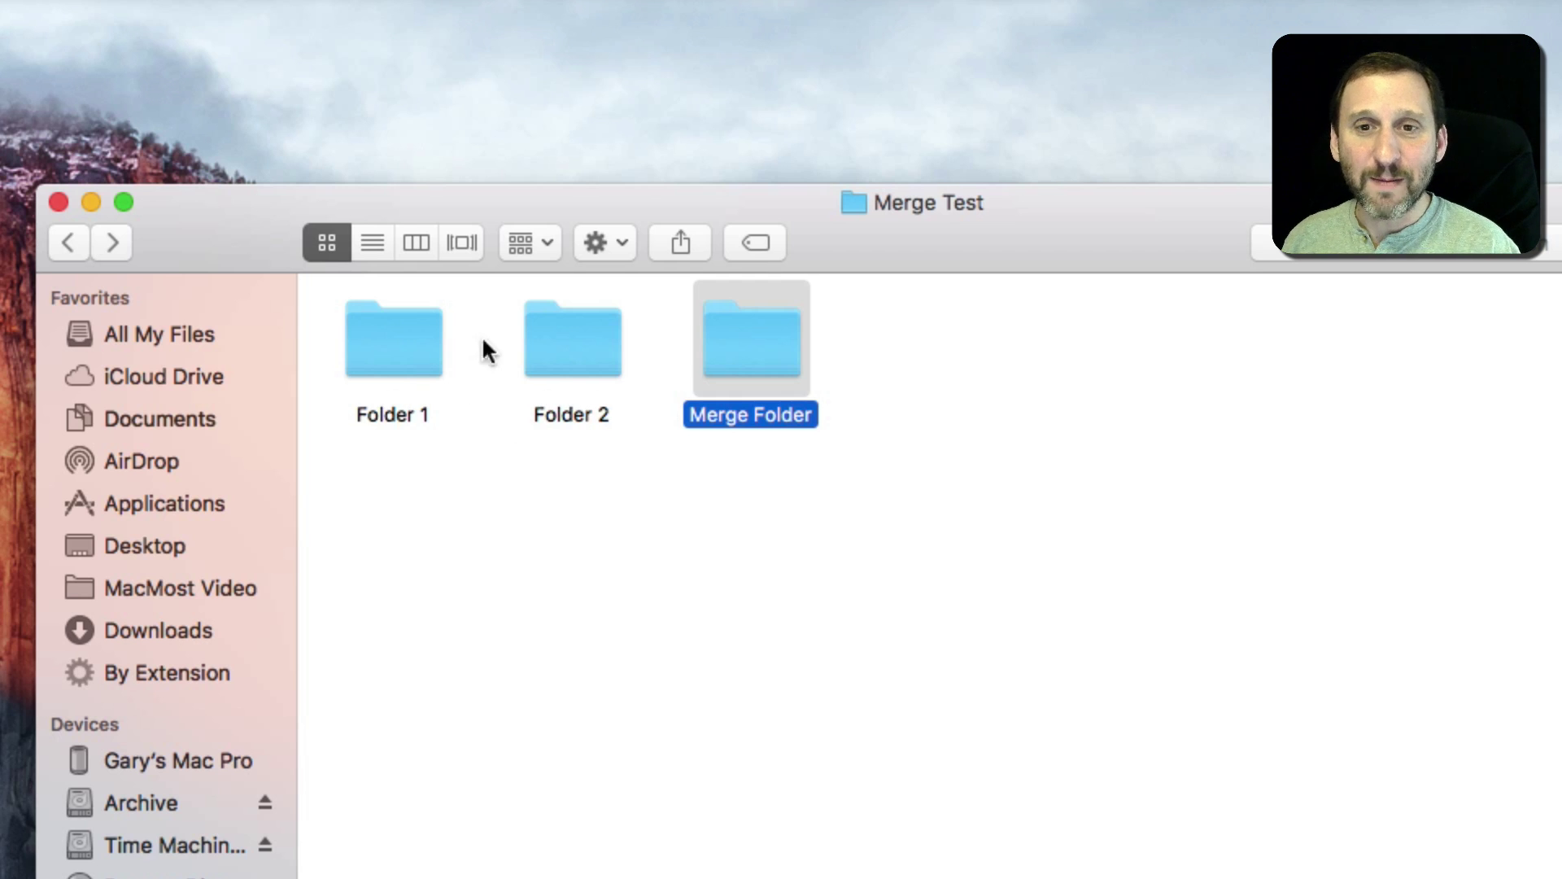
left_click_drag(379, 355, 754, 350)
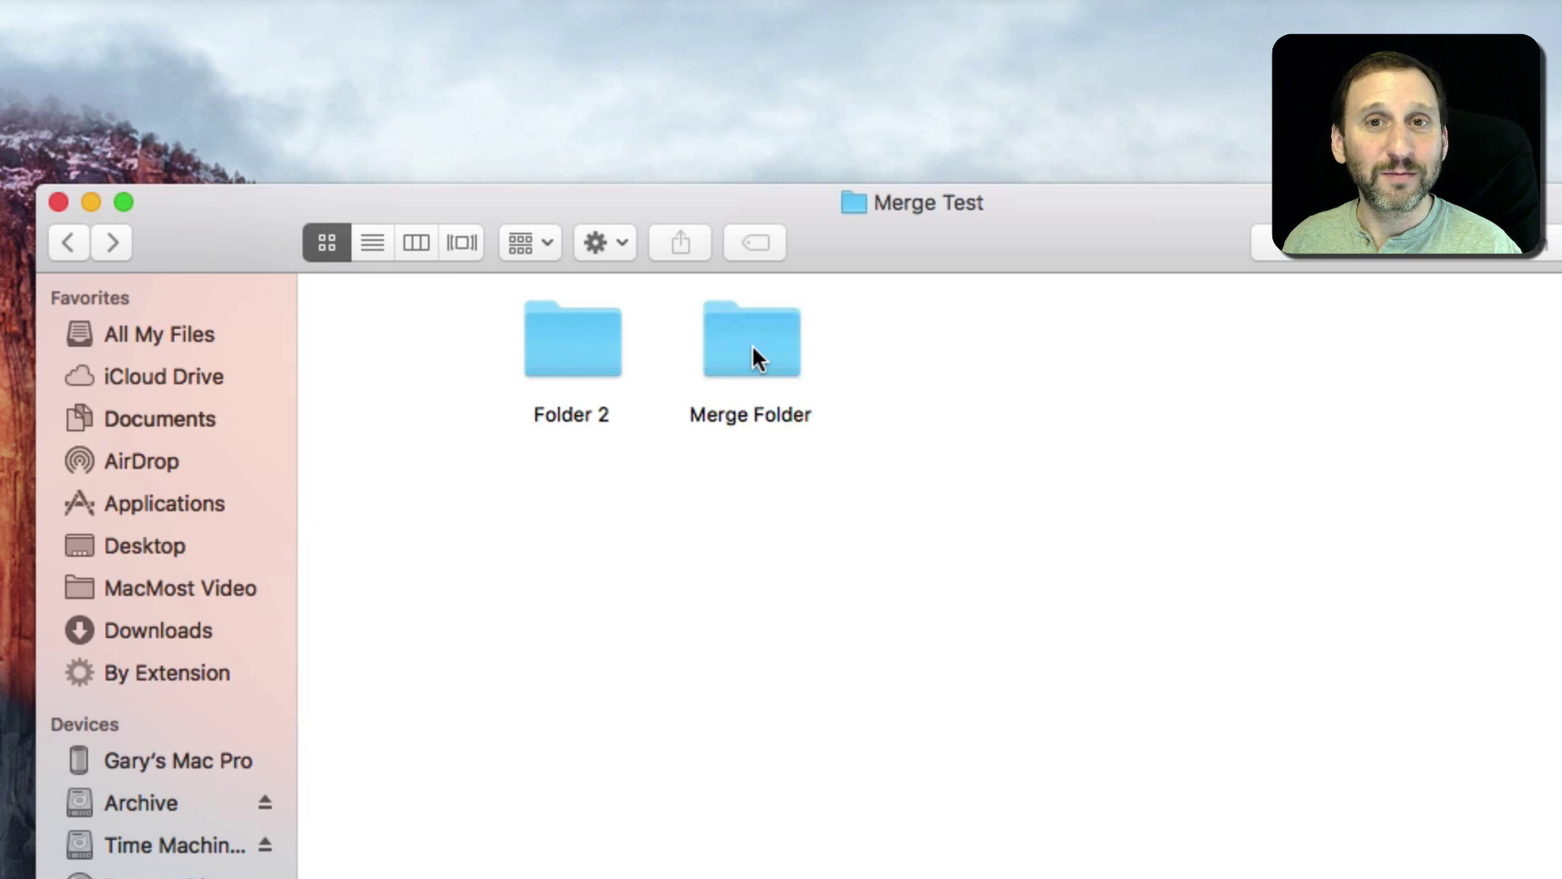
Rename Folder 2 as "Folder 1" so it matches the folder inside Merge Folder.
left_click(553, 407)
key("Return")
key("Right")
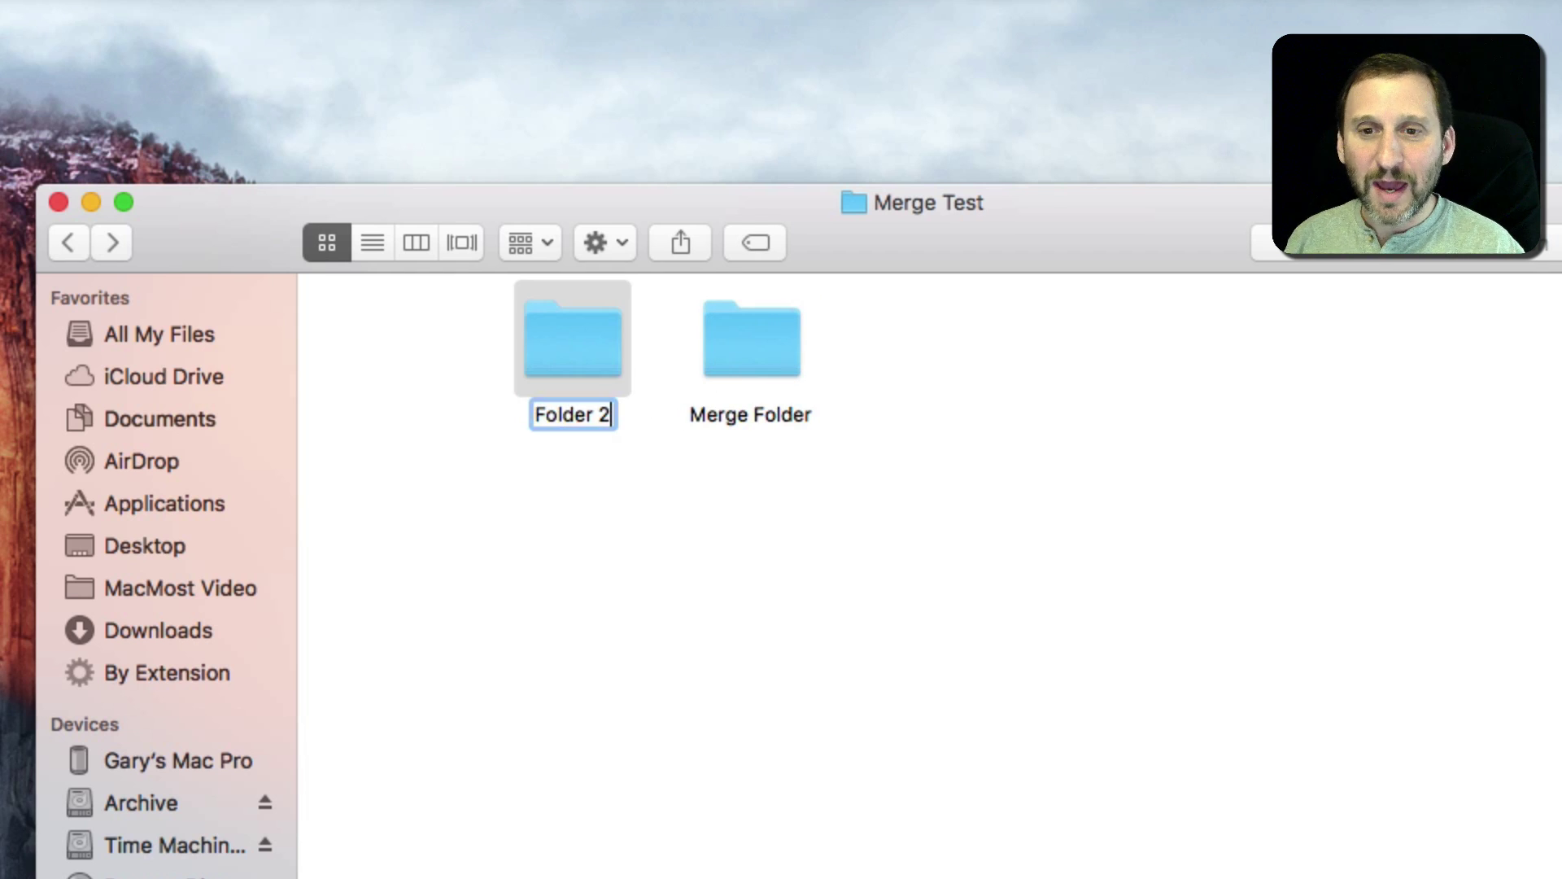
key("BackSpace")
type("1")
key("Return")
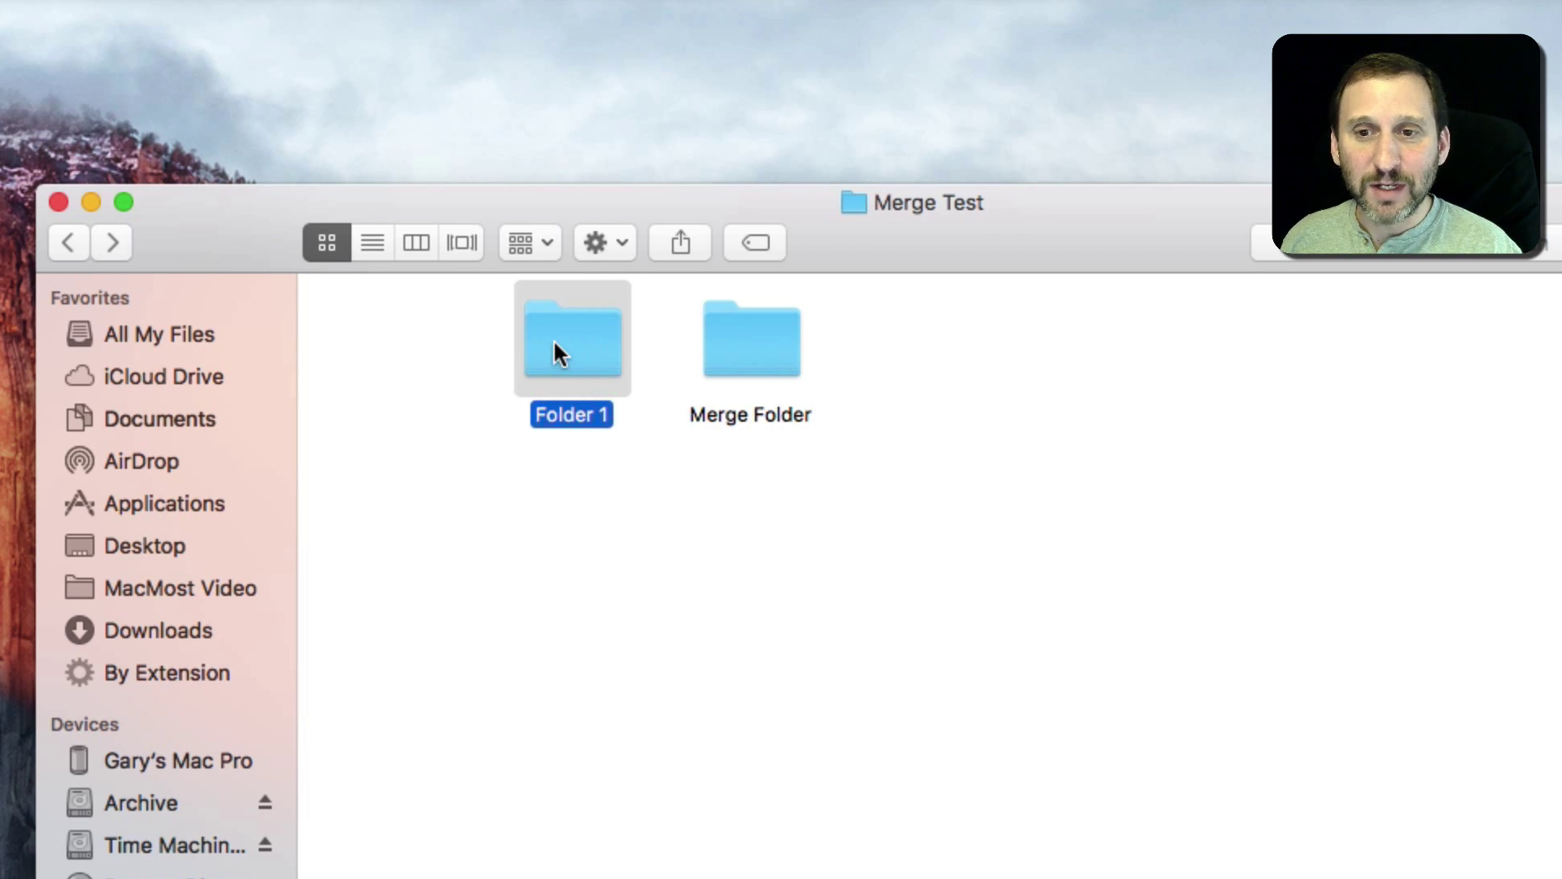
Copy the renamed Folder 1 into Merge Folder and merge it with the Folder 1 already there.
mouse_move(554, 350)
left_mouse_down()
mouse_move(761, 339)
mouse_move(767, 412)
mouse_move(740, 422)
mouse_move(535, 348)
left_mouse_up()
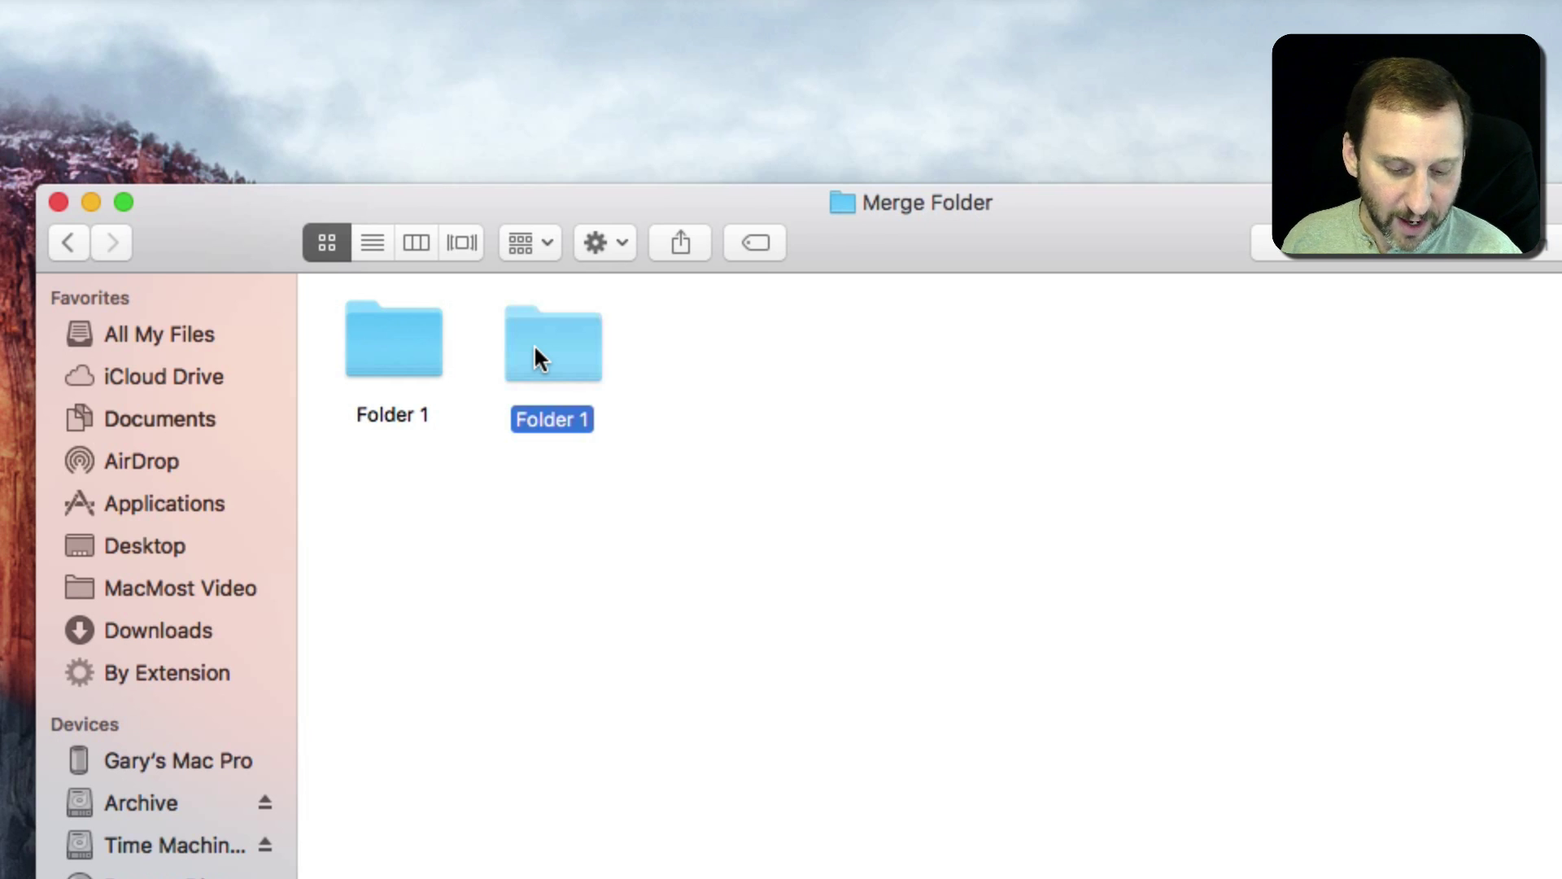
left_click_drag(533, 344, 534, 344)
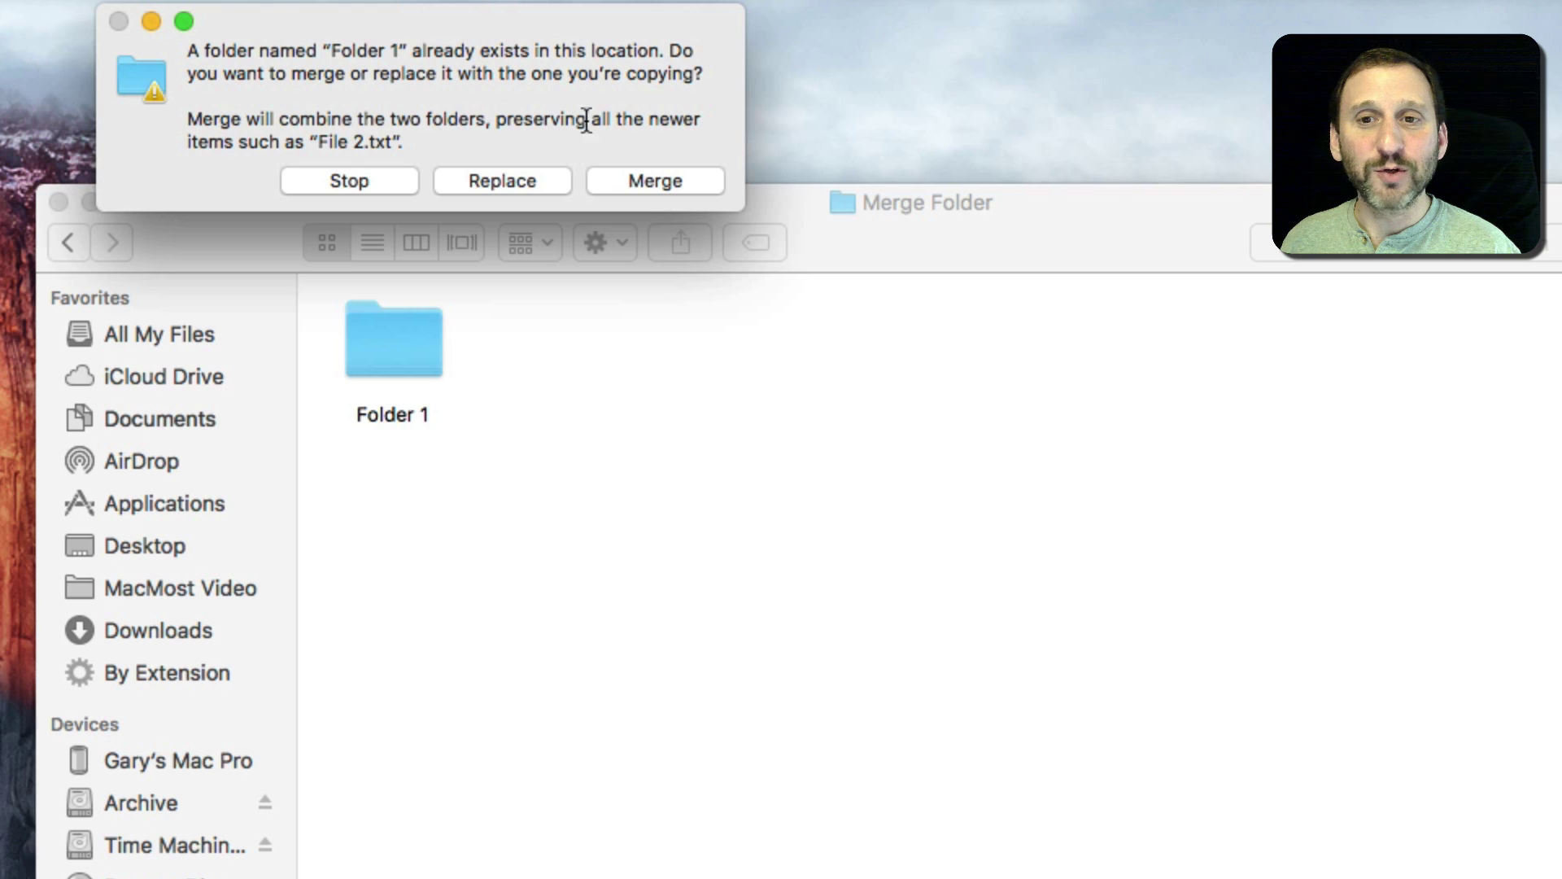
left_click(640, 181)
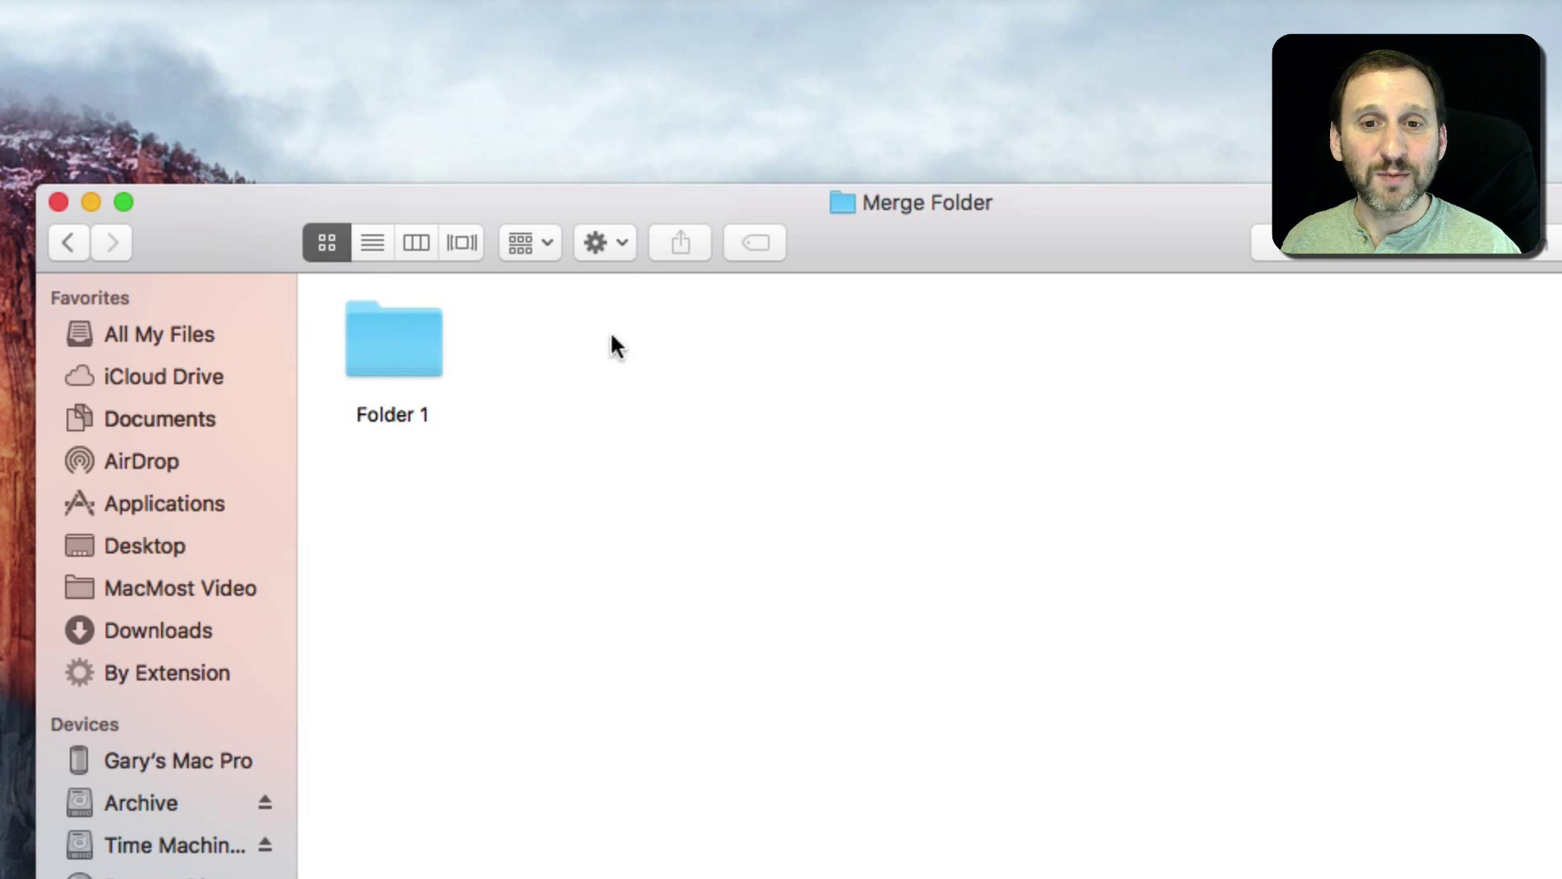
Open the merged Folder 1 and preview its three text files to check which versions it holds.
double_click(380, 328)
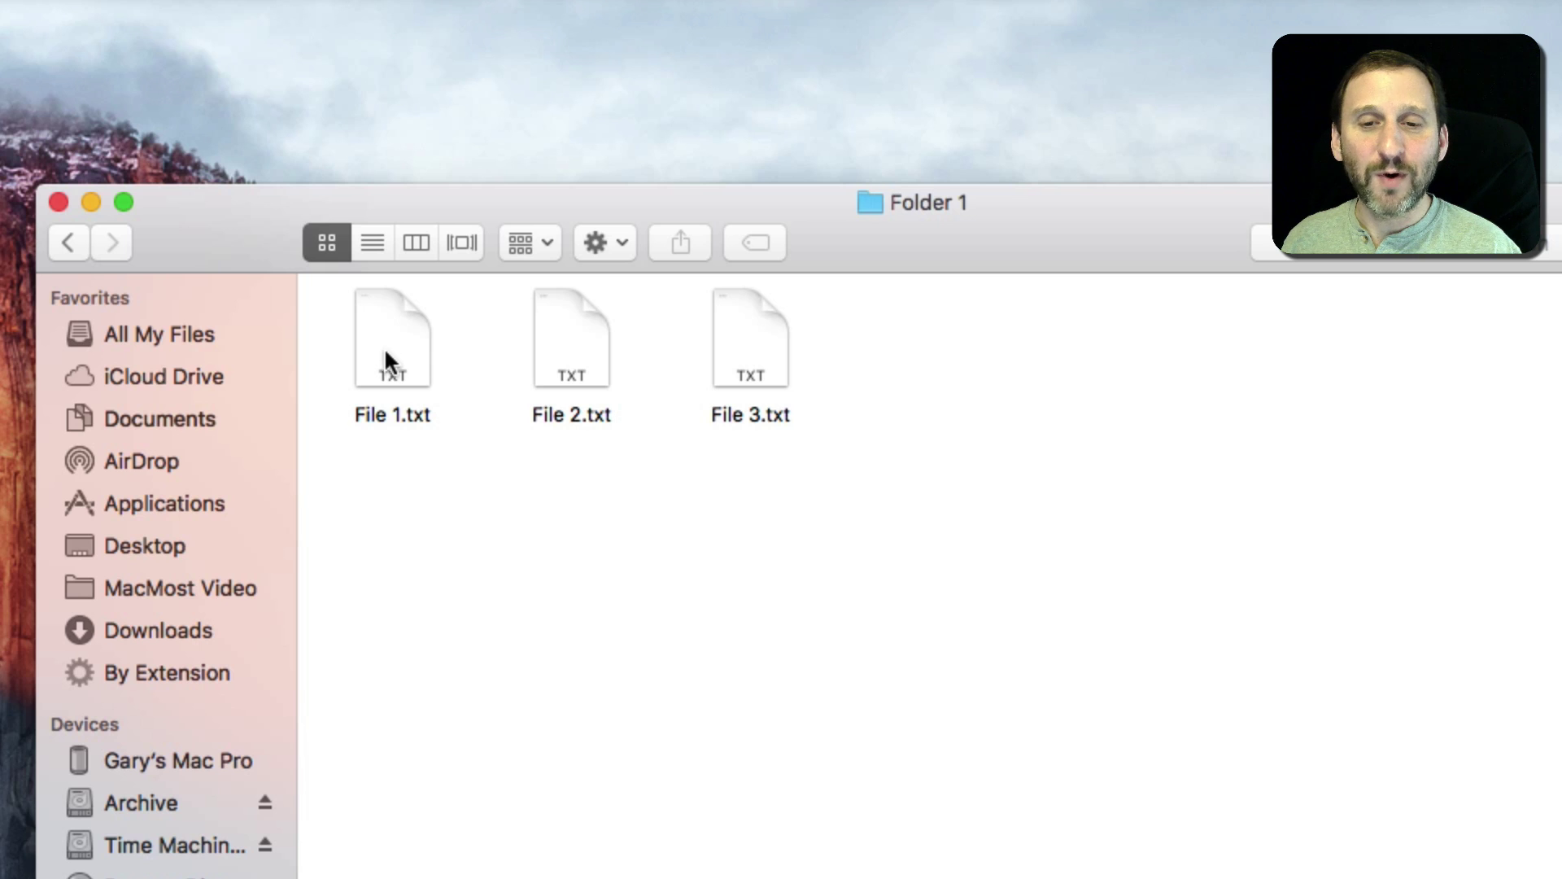
left_click(387, 342)
key("space")
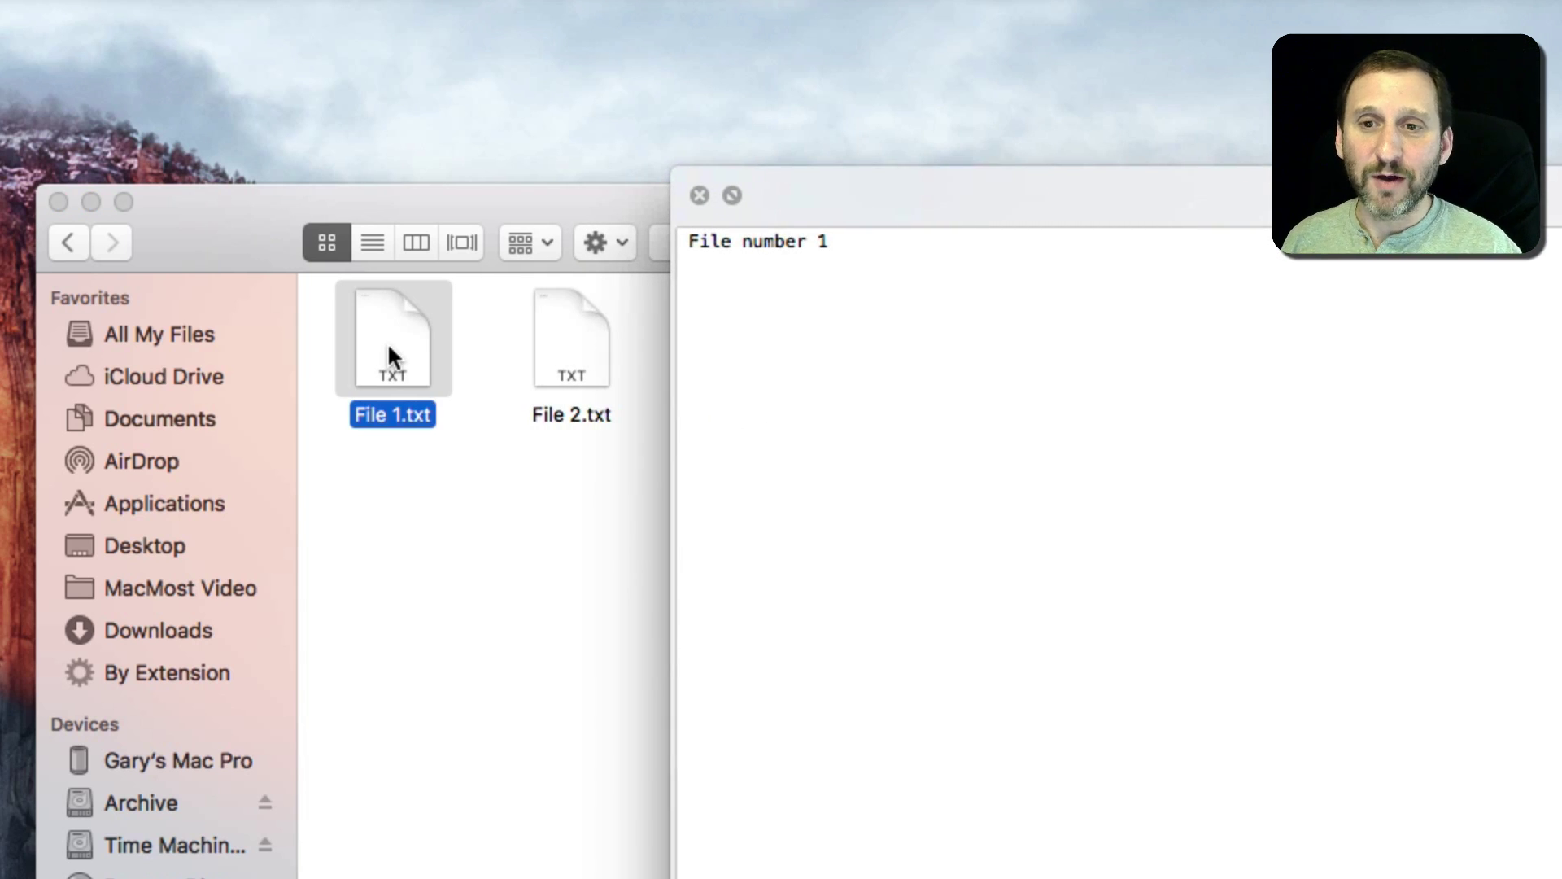
key("Right")
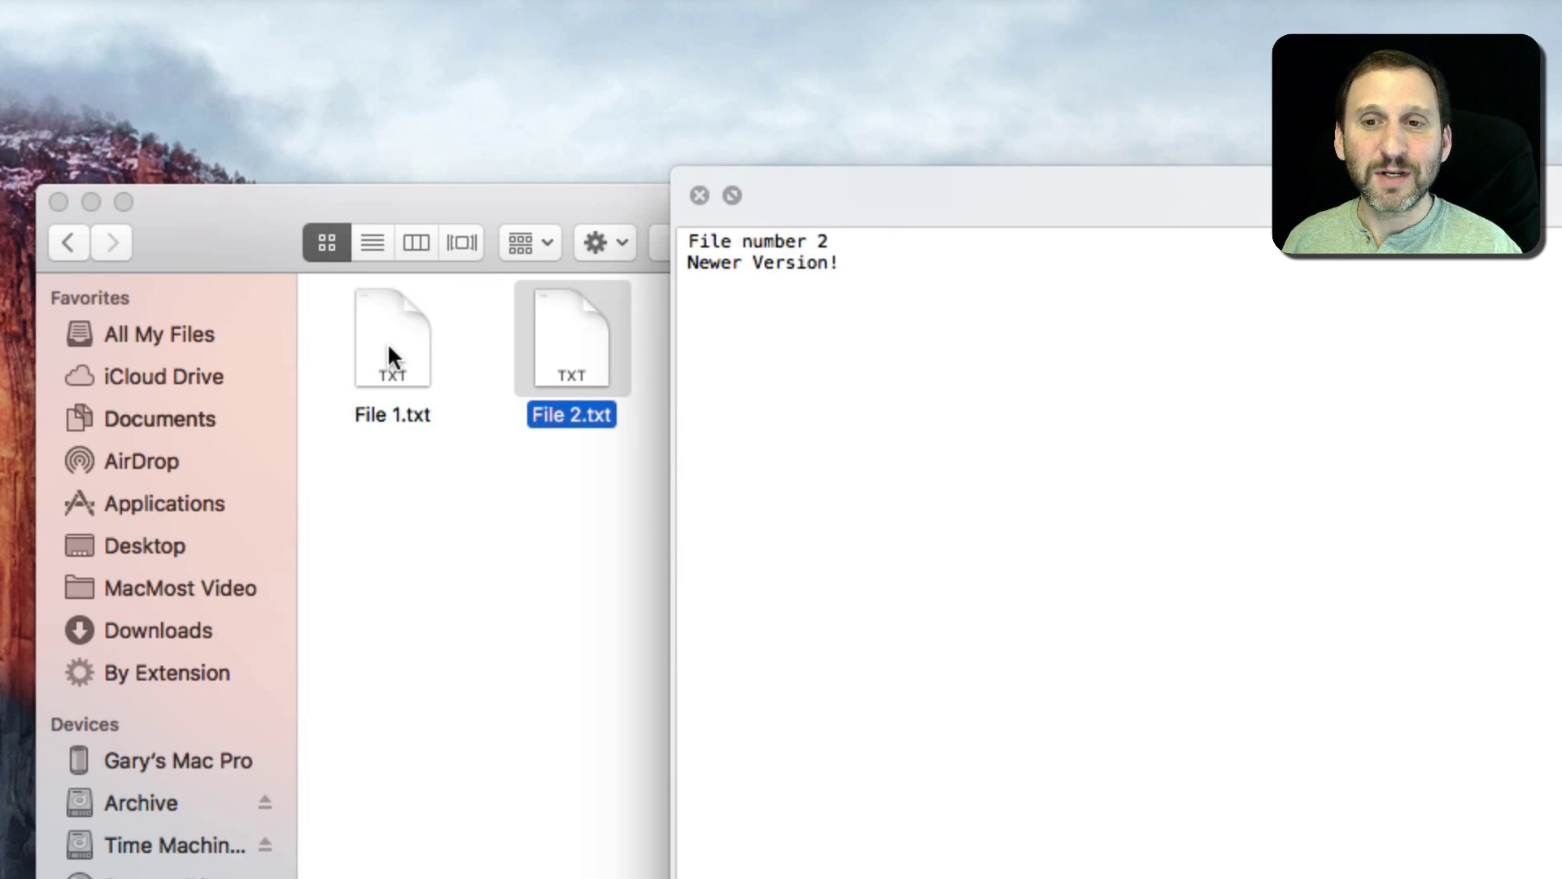
key("Right")
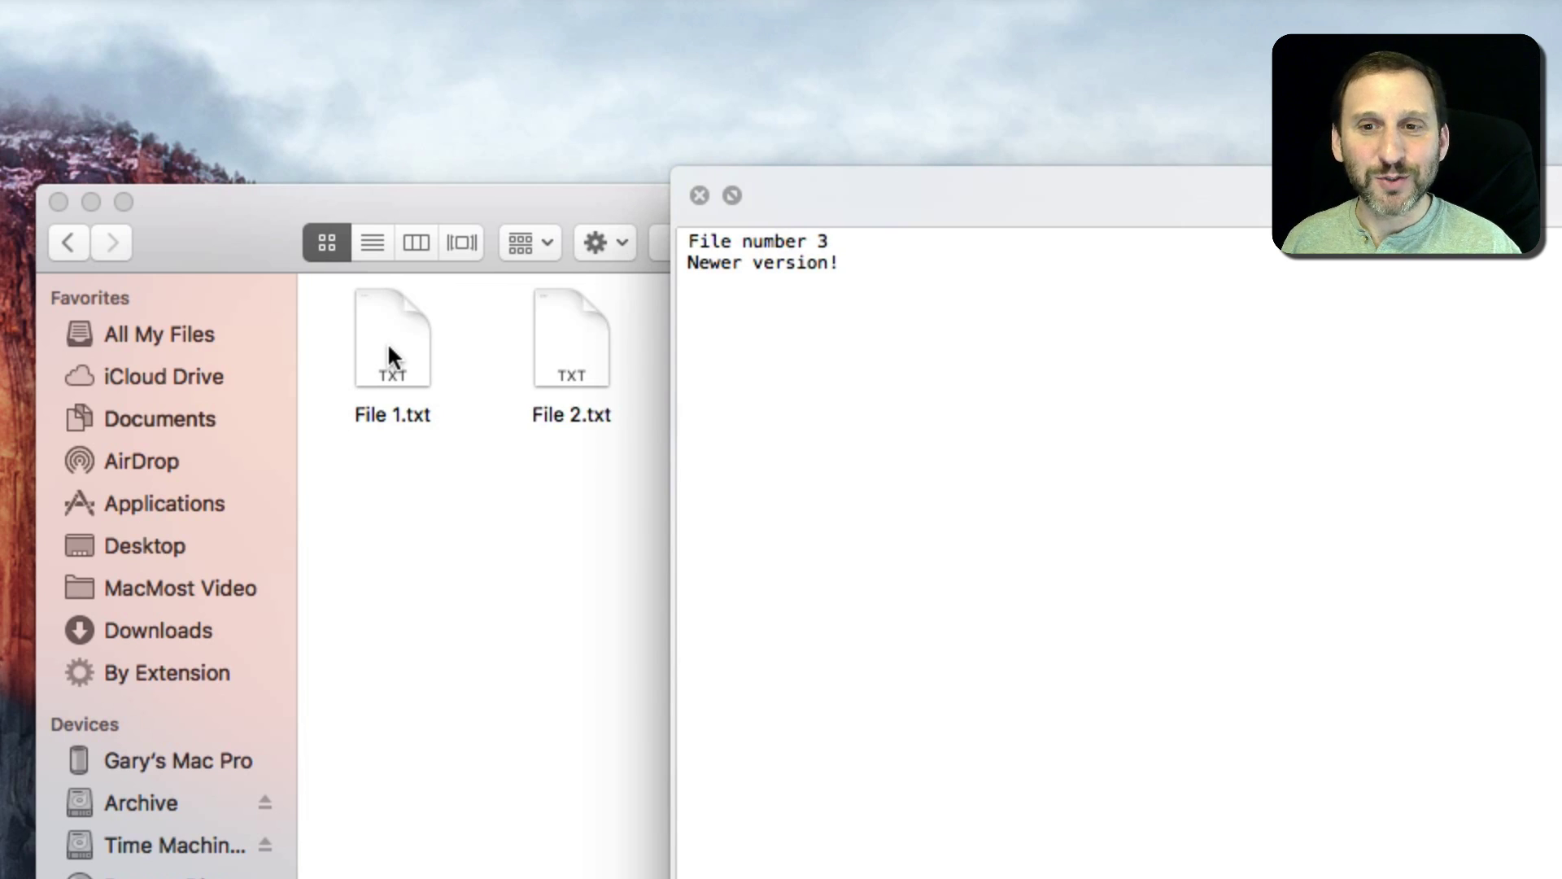
key("Left")
left_click(699, 195)
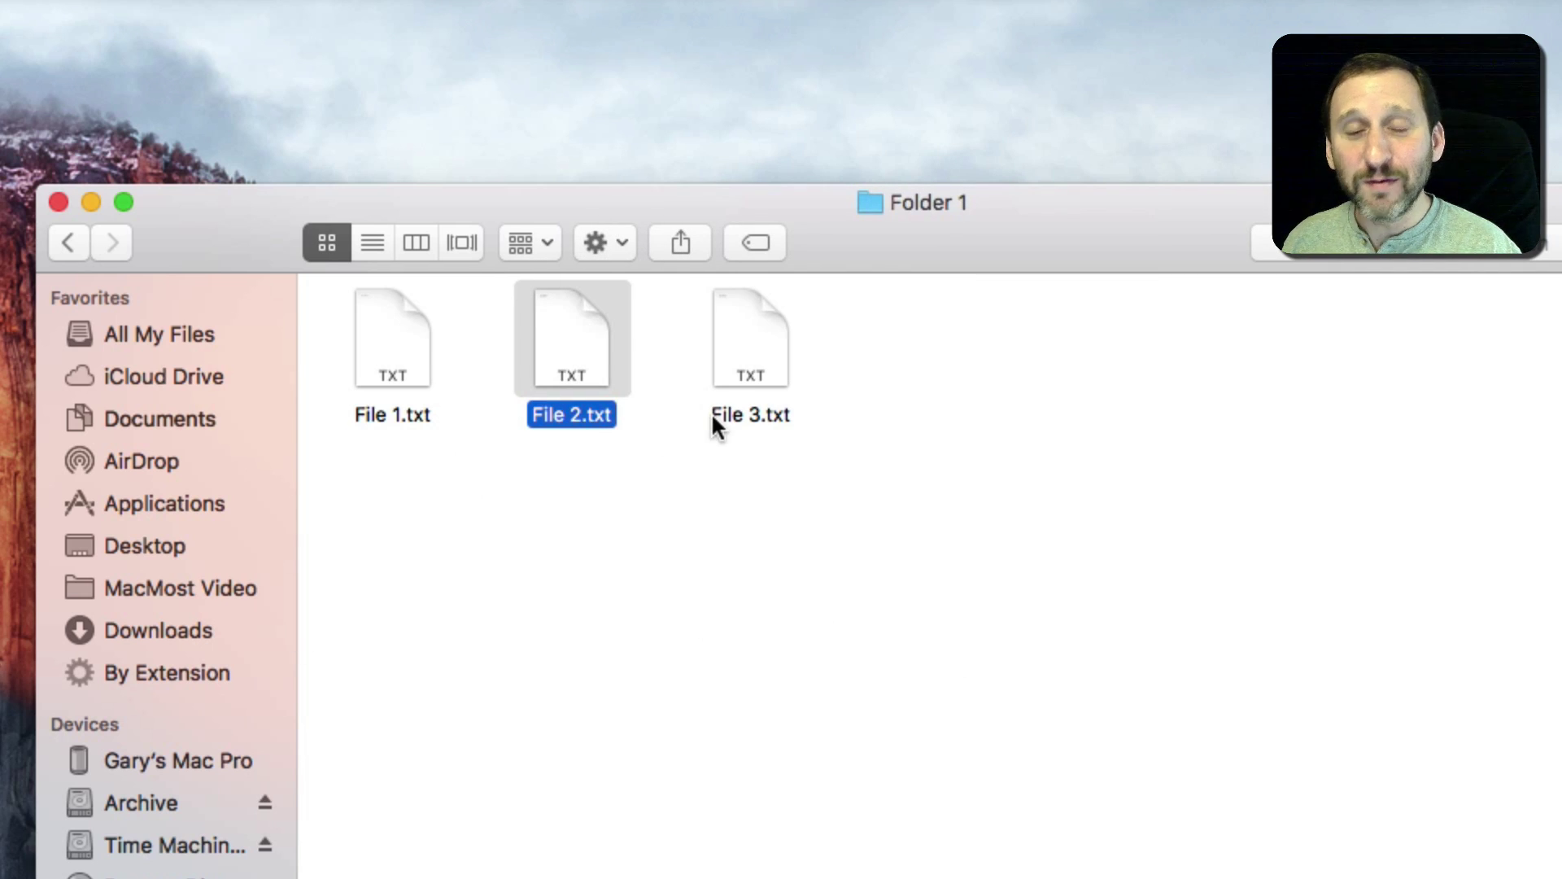
left_click(814, 325)
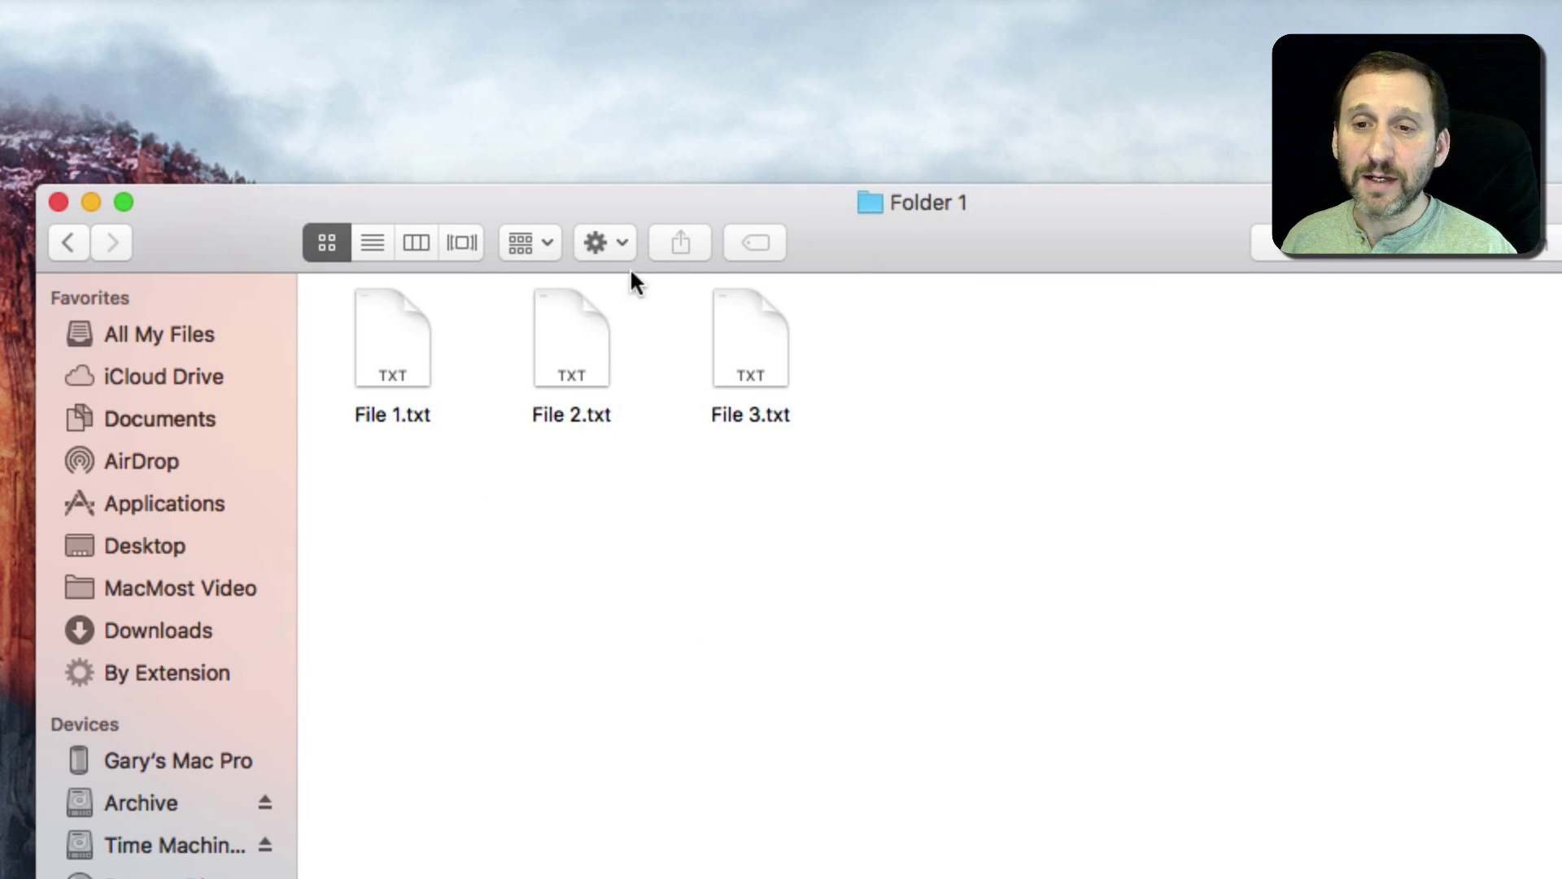
In column view, move the leftover Folder 1 located directly in Merge Test to the Trash.
left_click(415, 243)
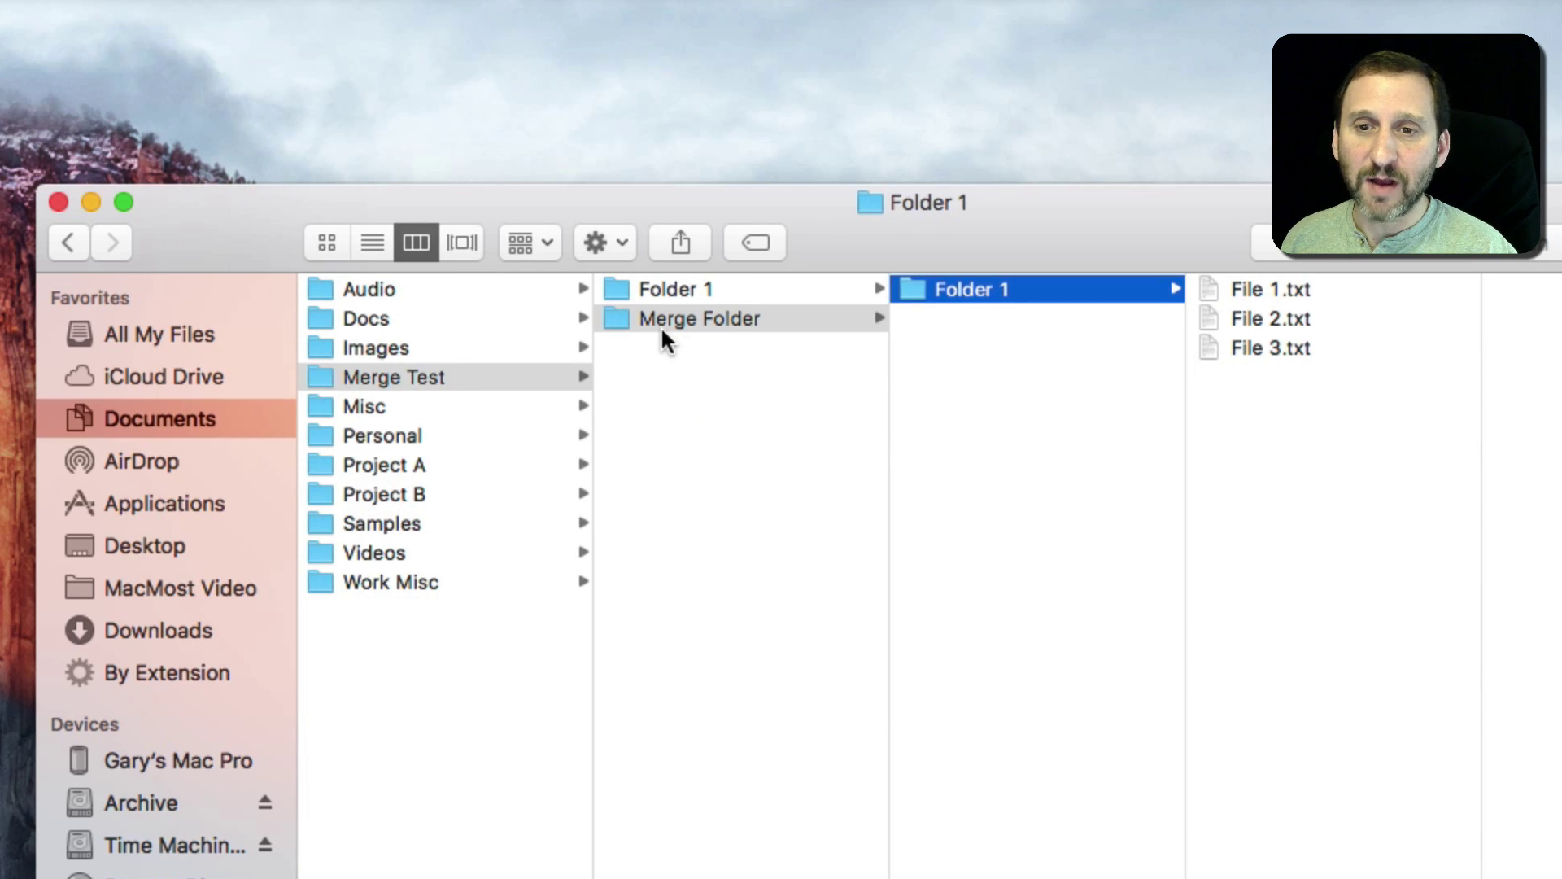
left_click(654, 290)
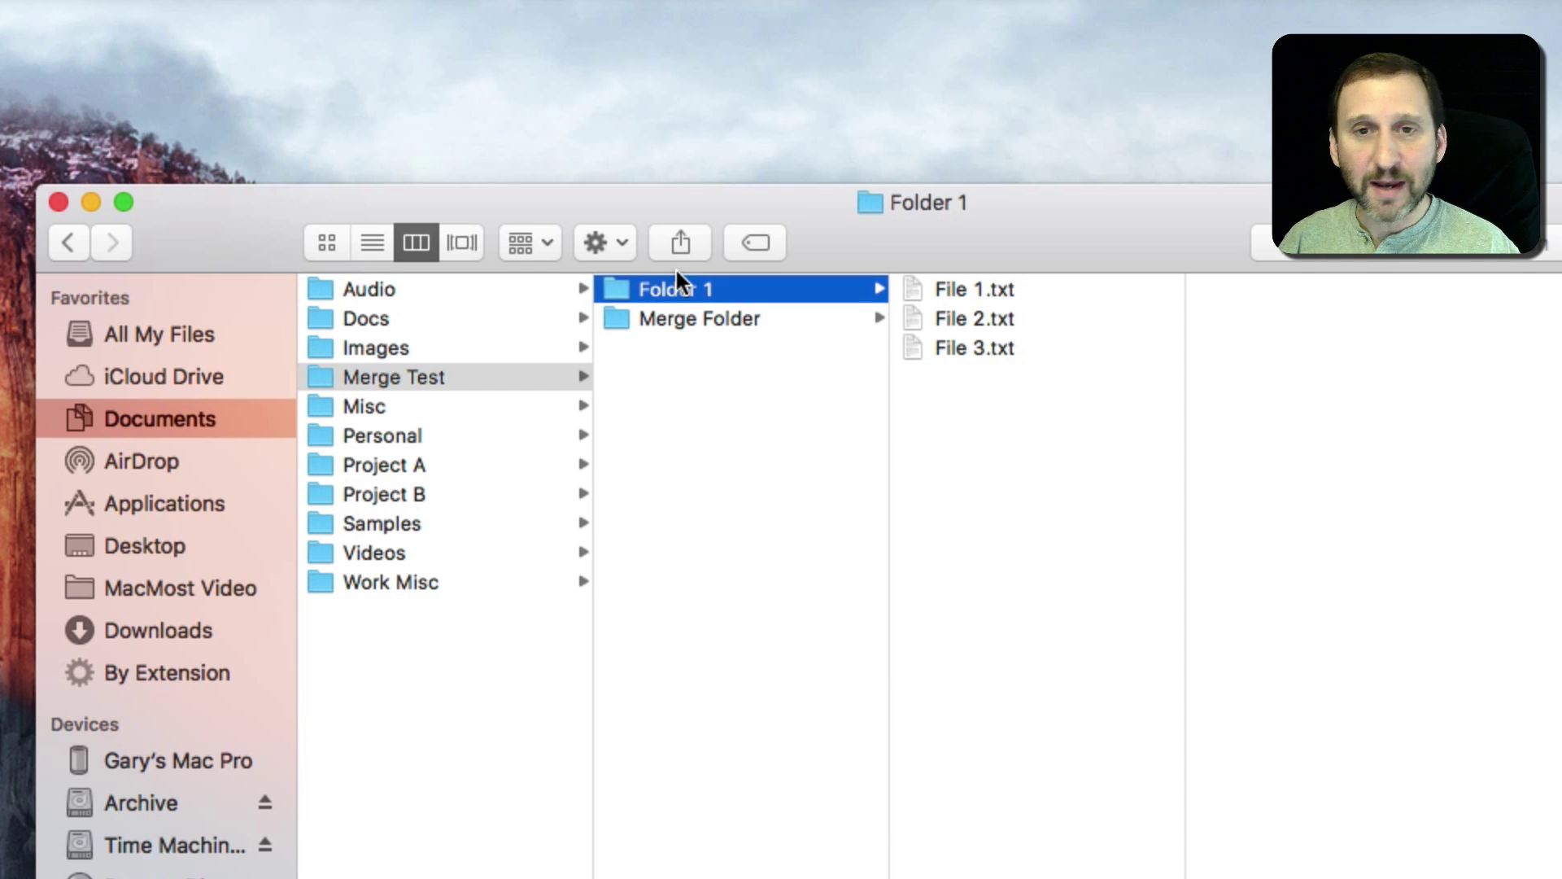
key("super+BackSpace")
Move the merged Folder 1 out of Merge Folder into Merge Test.
left_click(686, 280)
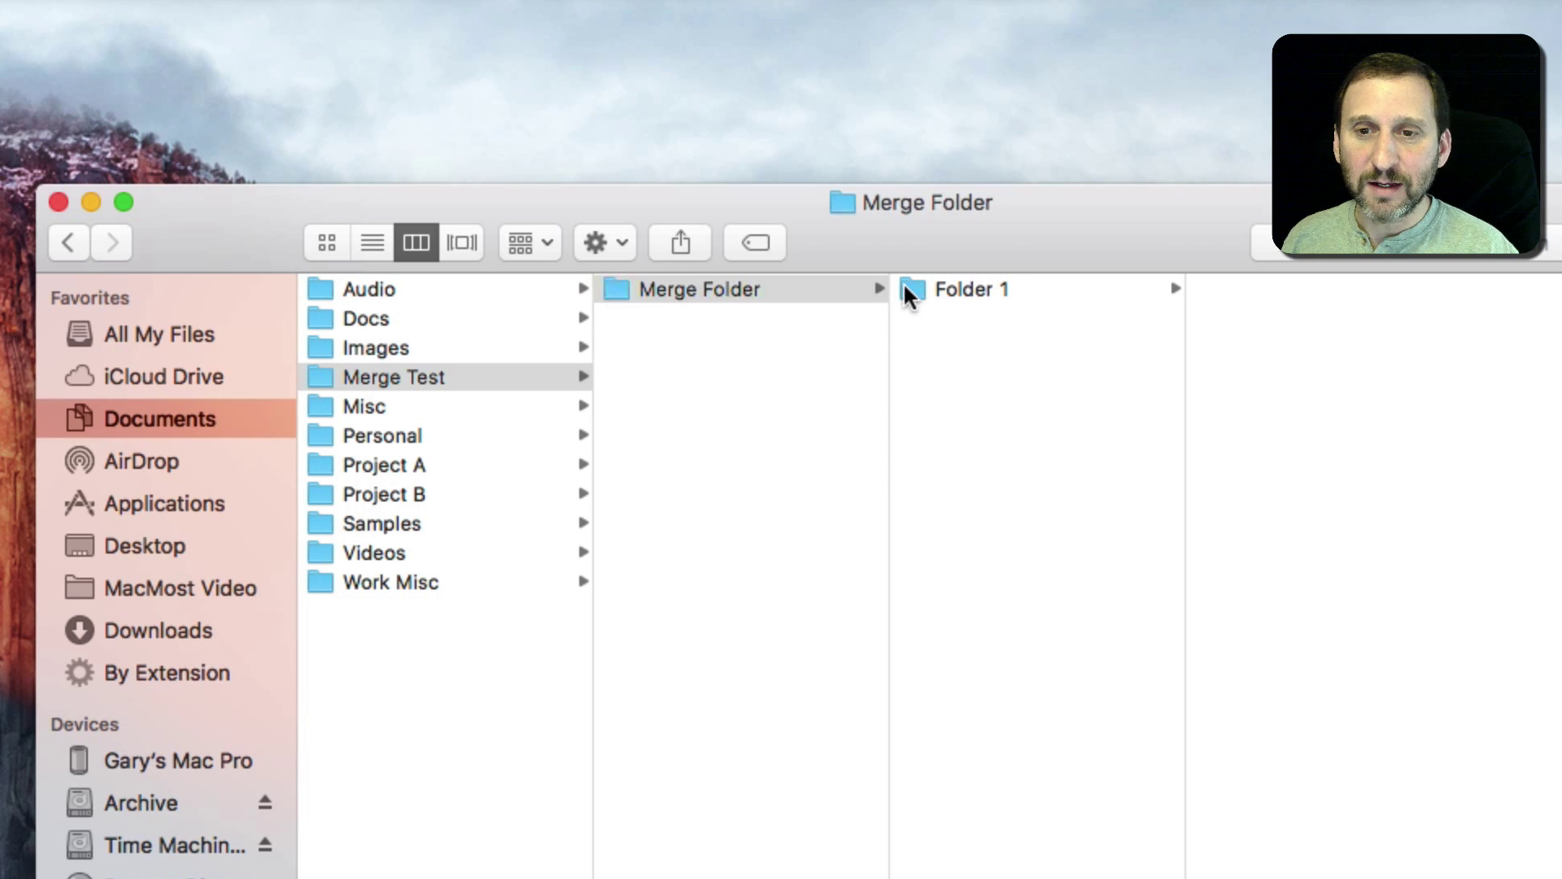
left_click_drag(909, 287, 659, 402)
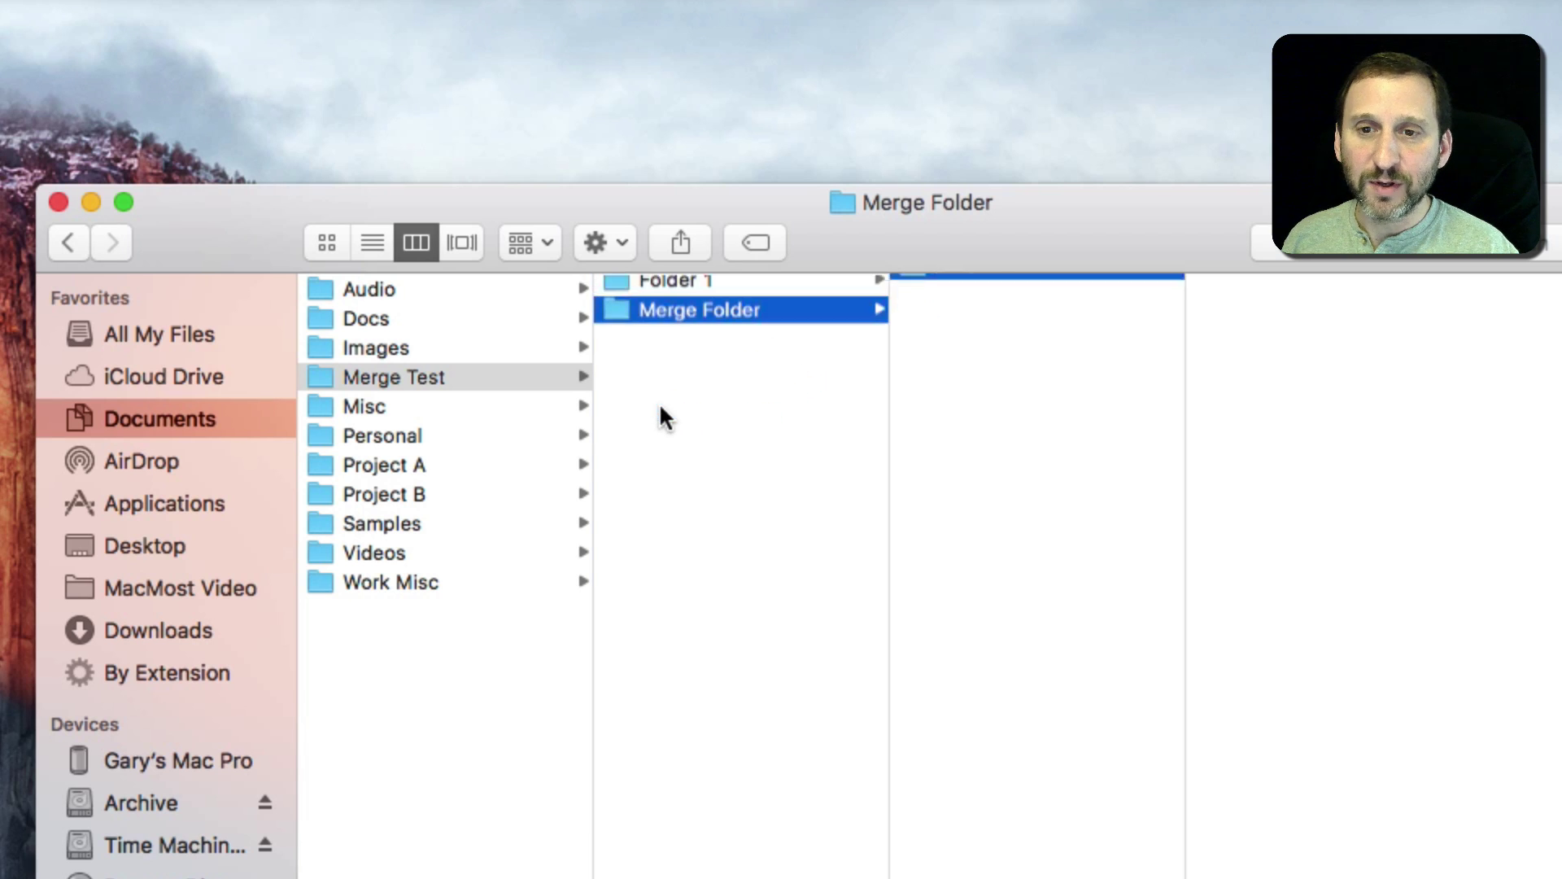
Move the emptied Merge Folder in Merge Test to the Trash.
left_click(679, 364)
left_click(640, 319)
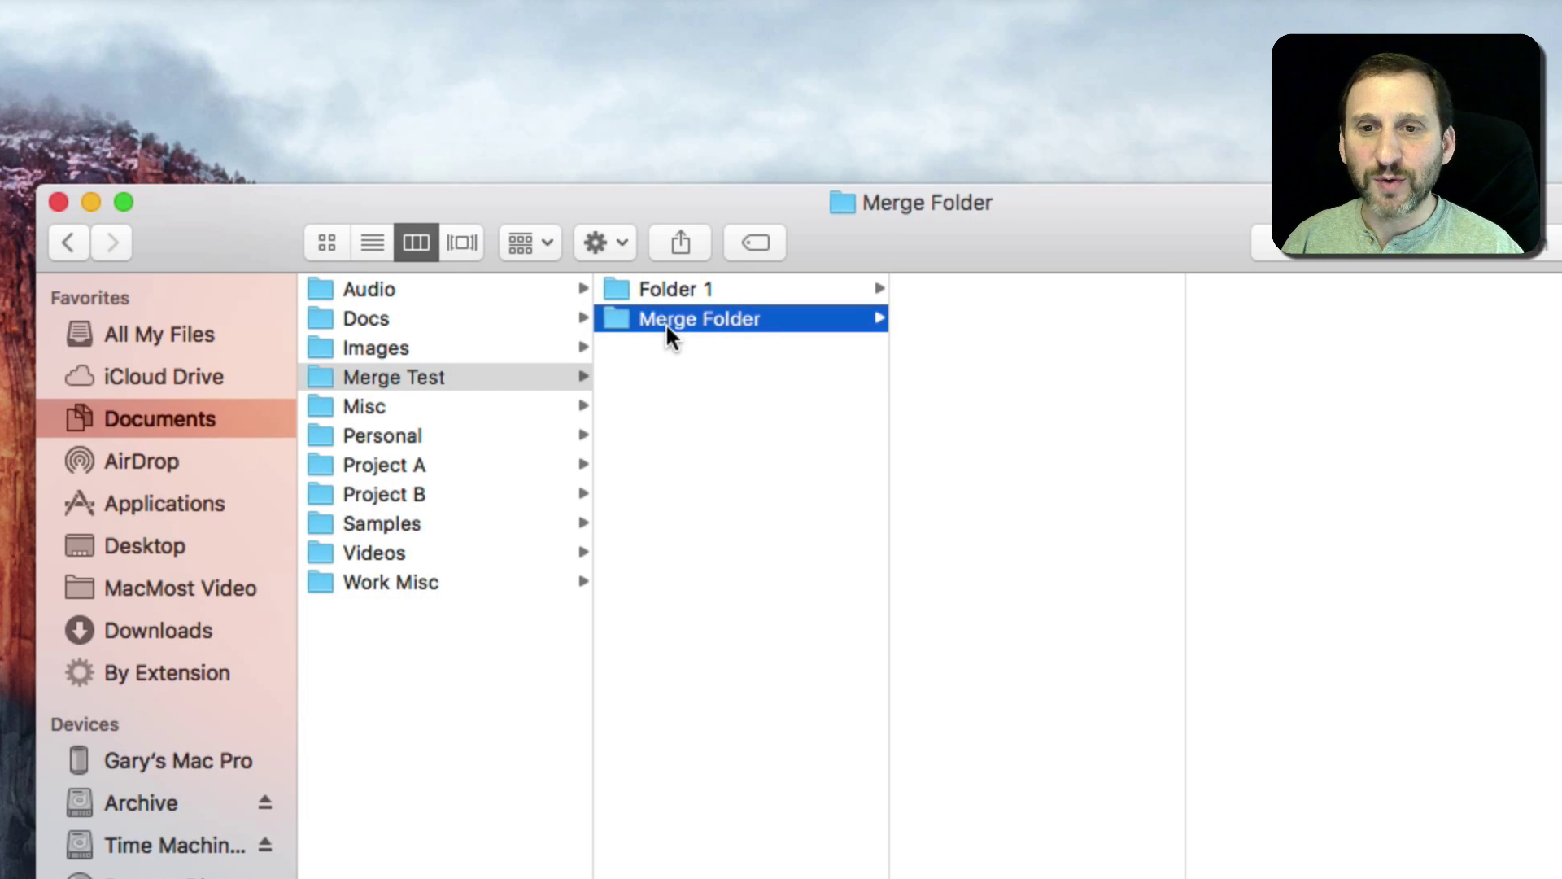
key("super+BackSpace")
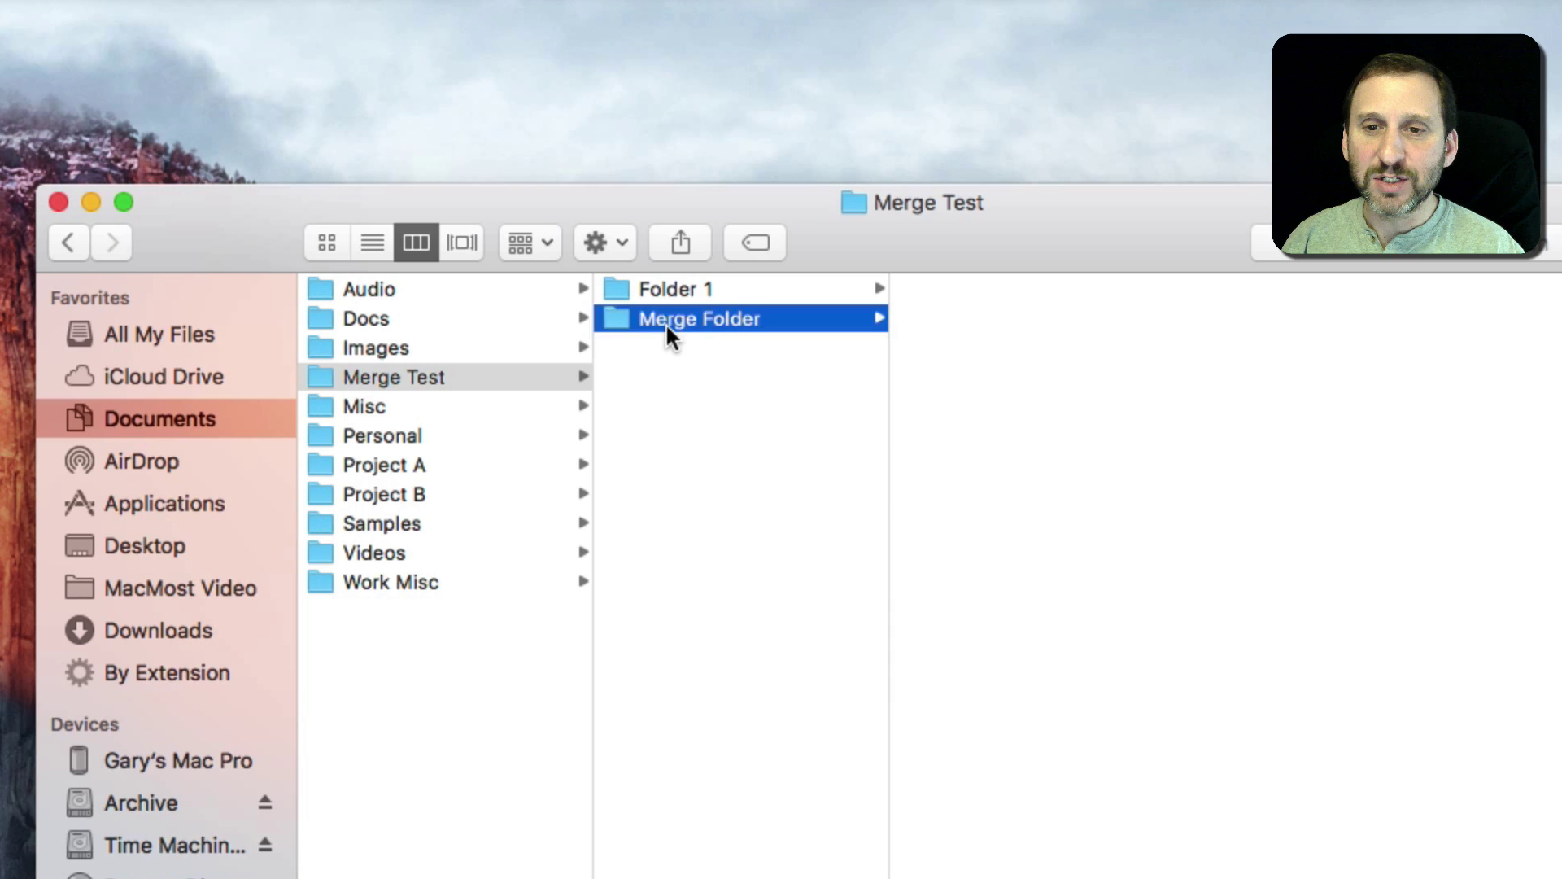
Preview File 1.txt, File 2.txt and File 3.txt in the remaining Folder 1 to check which versions it holds.
left_click(699, 290)
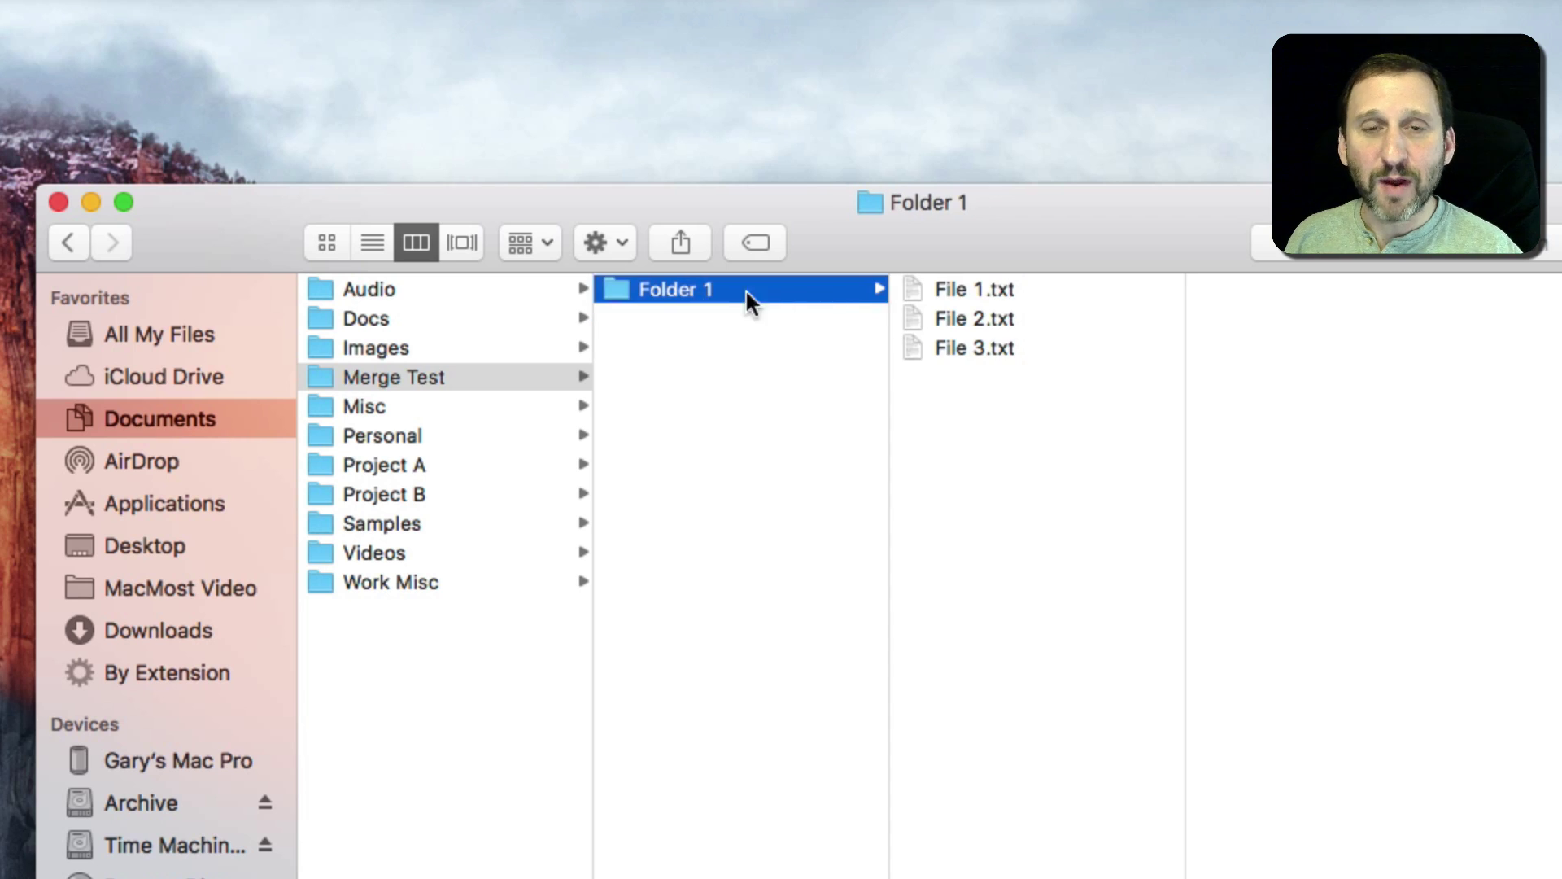
left_click(949, 290)
left_click(960, 318)
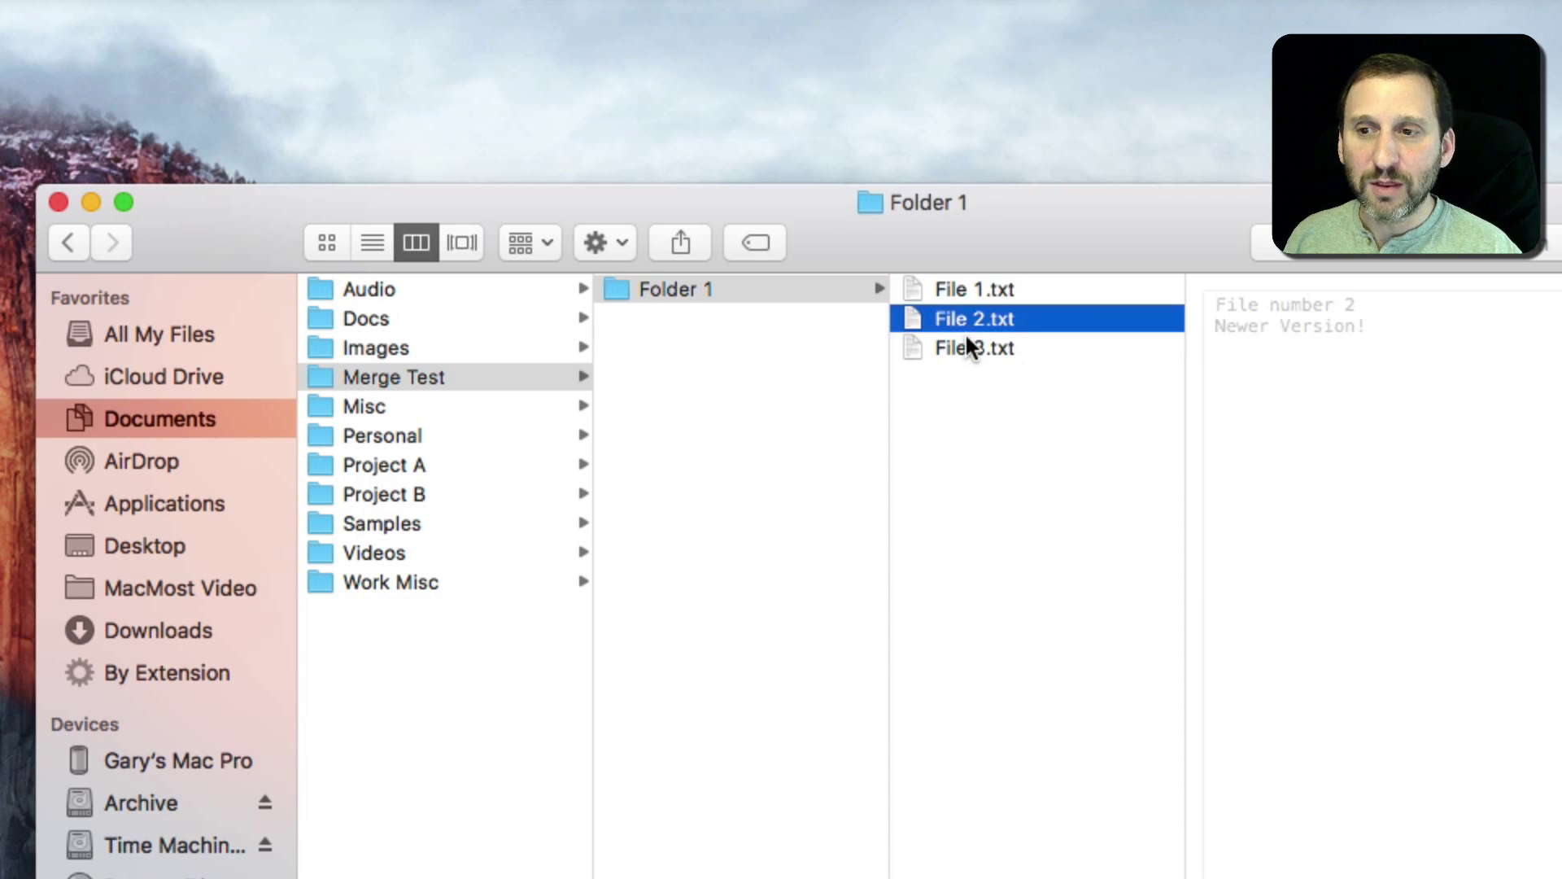
left_click(960, 350)
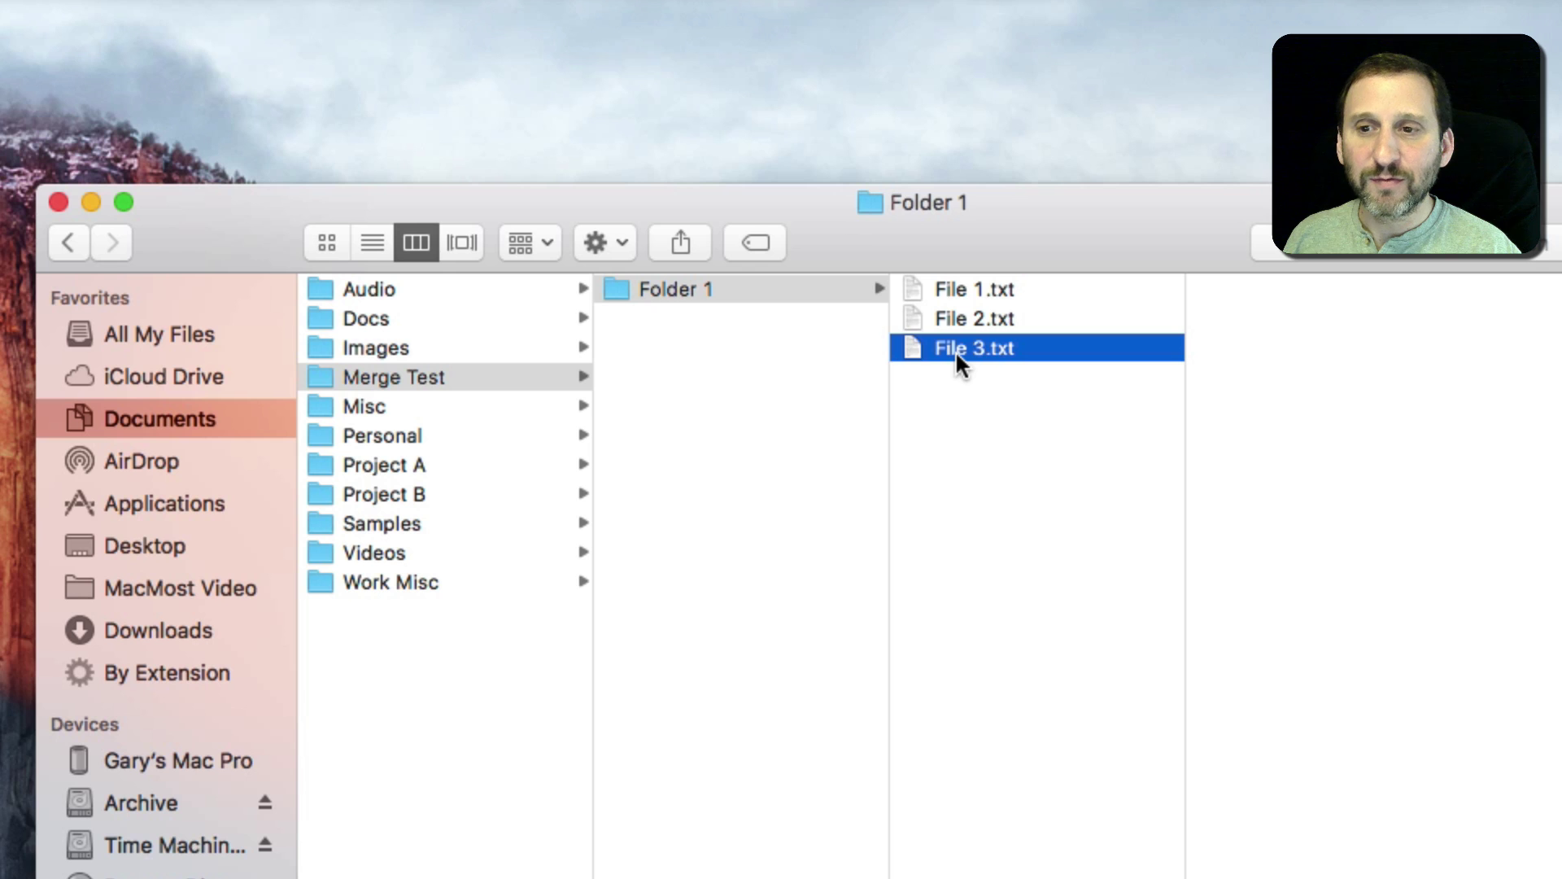
key("space")
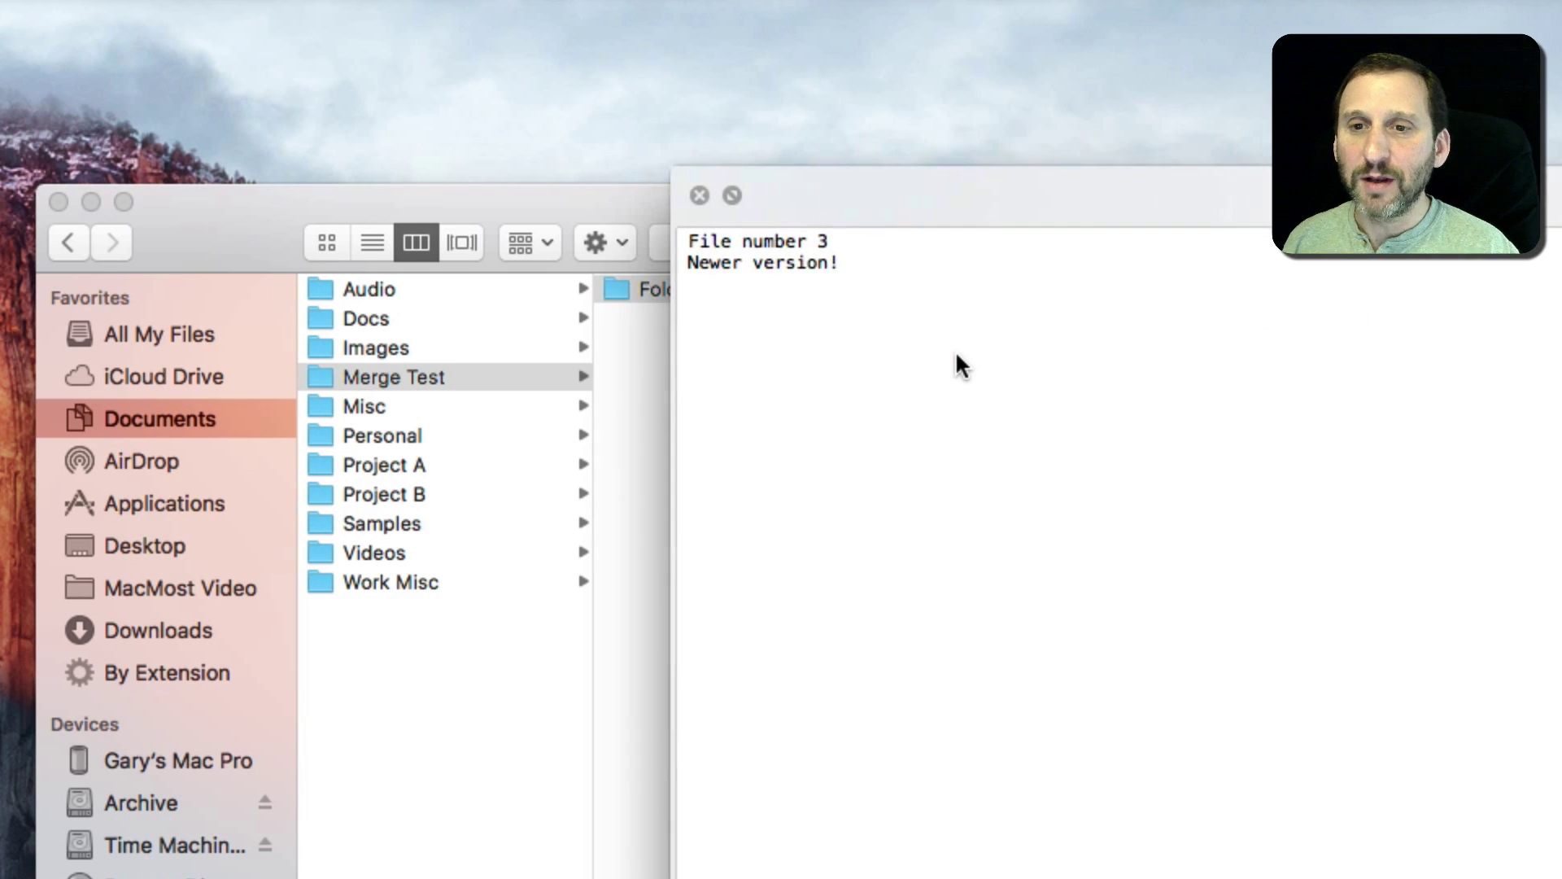
key("Up")
key("Up")
key("space")
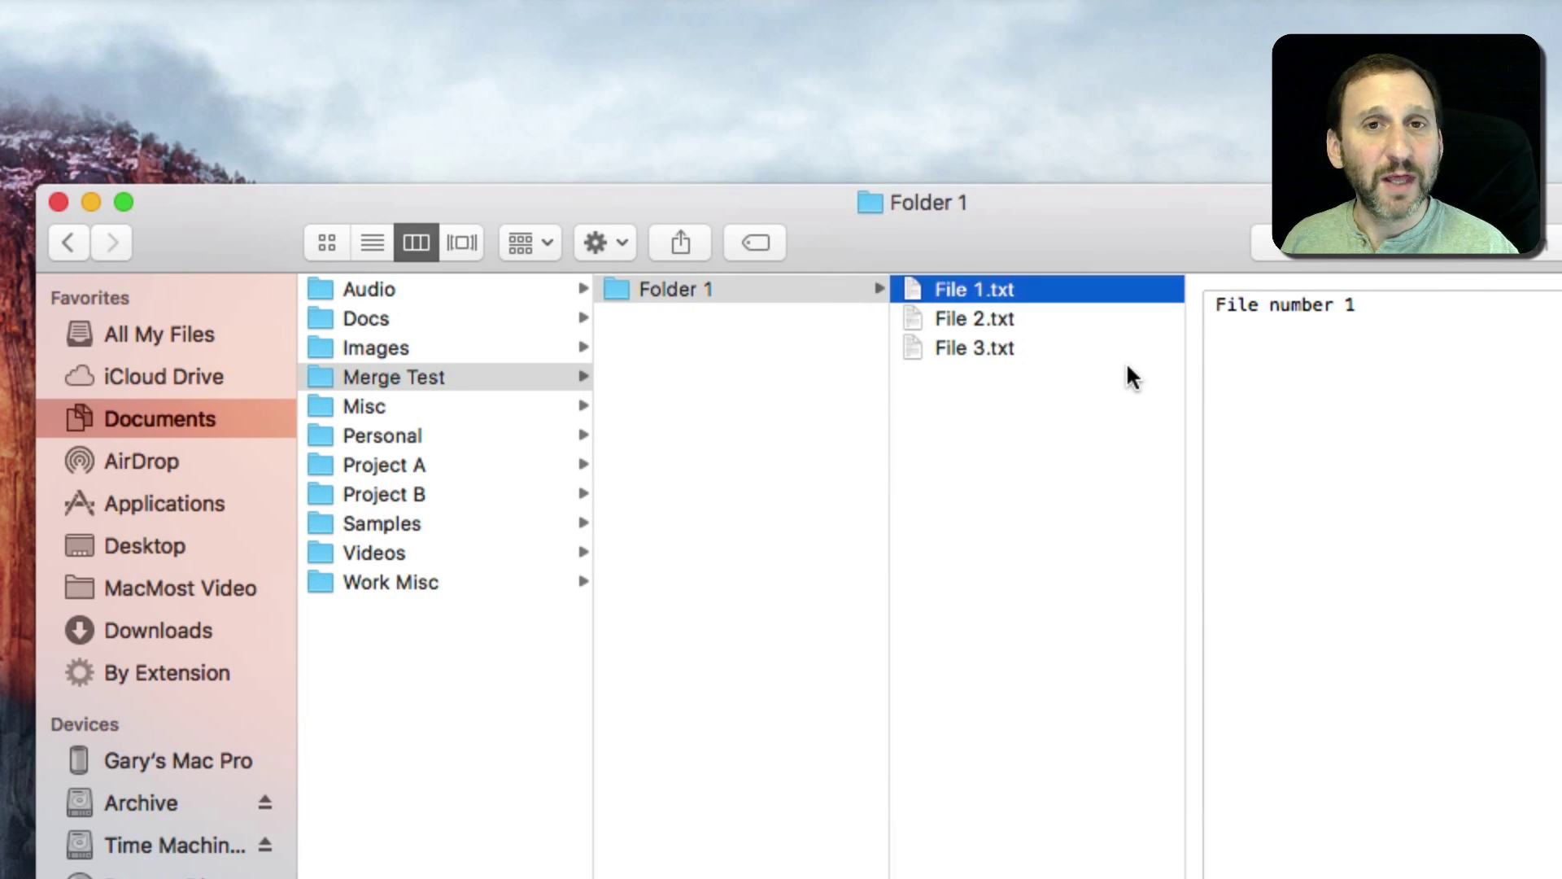